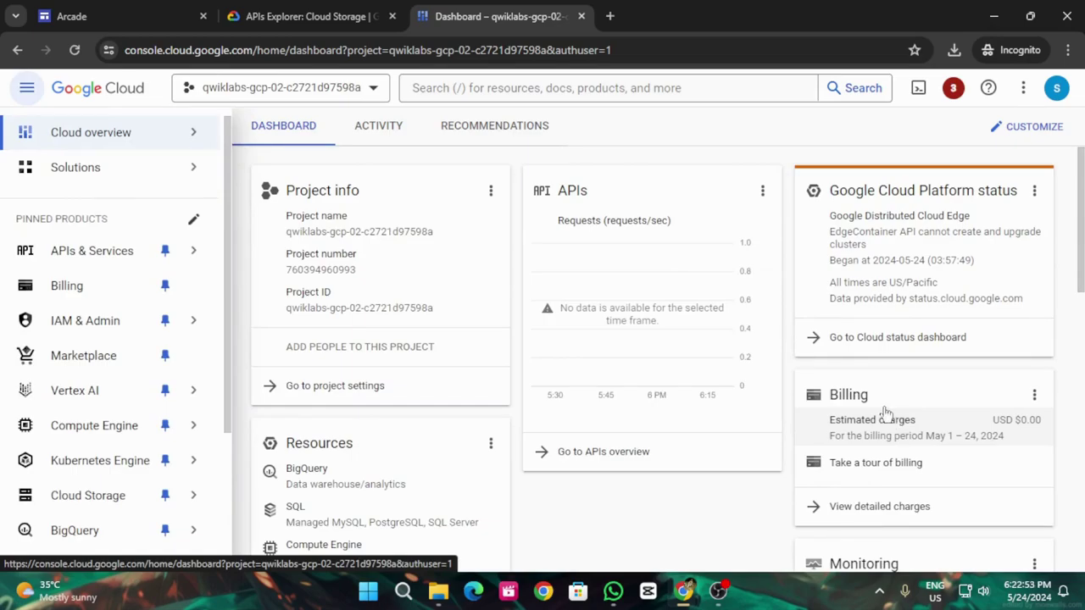
Step: Go to Task 1 in the lab instructions and select the API search term Cloud Storage
click(340, 16)
scroll(568, 465, down, 5)
scroll(568, 464, down, 15)
scroll(551, 434, down, 7)
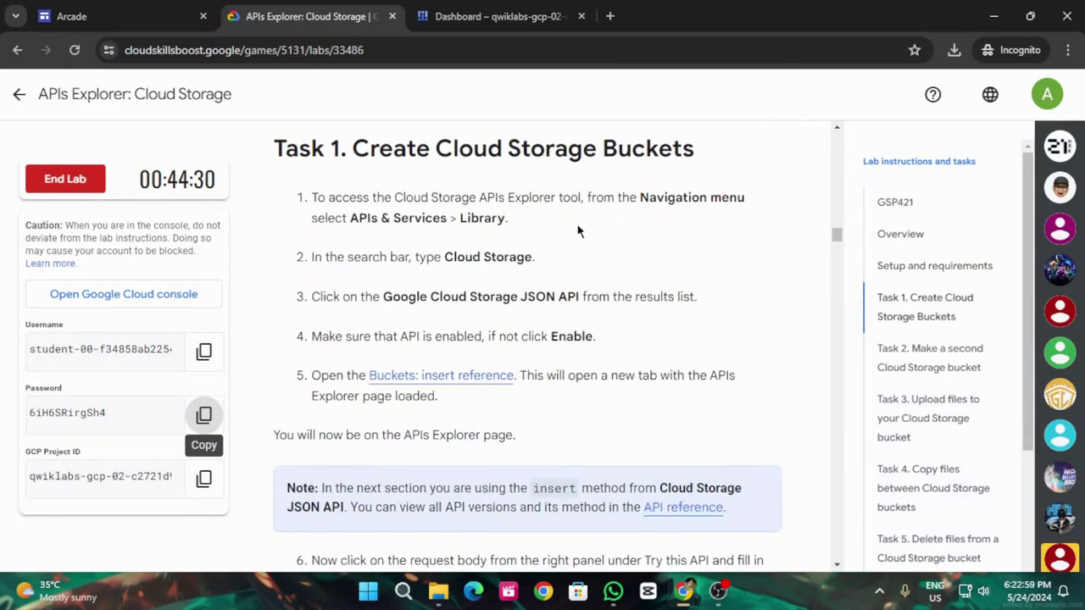
drag(445, 259, 510, 257)
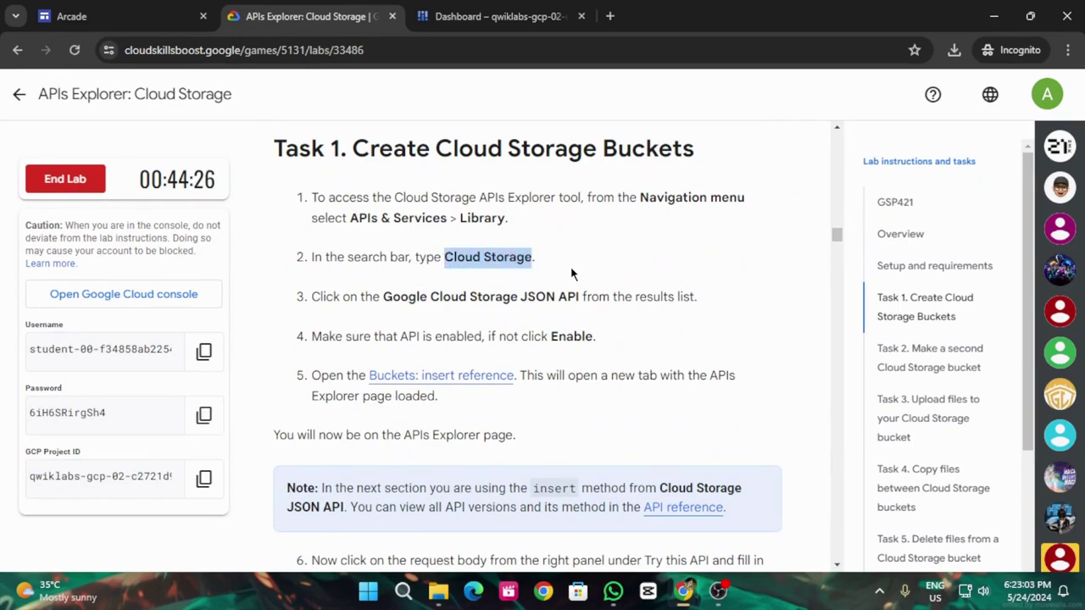
Step: Return to the Google Cloud console and open the API Library under APIs & Services
click(474, 16)
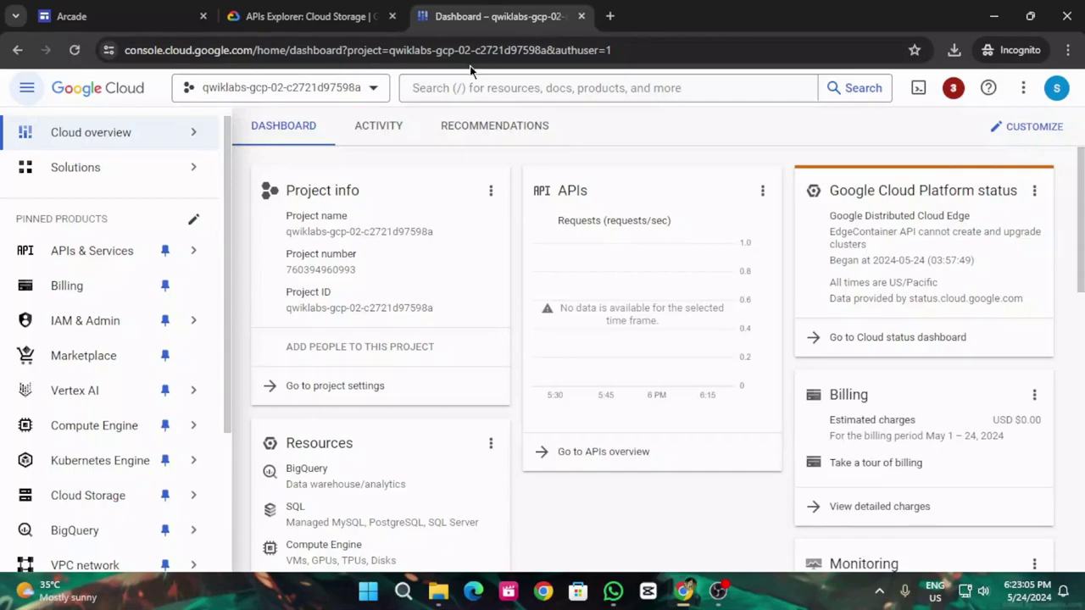
mouse_move(162, 252)
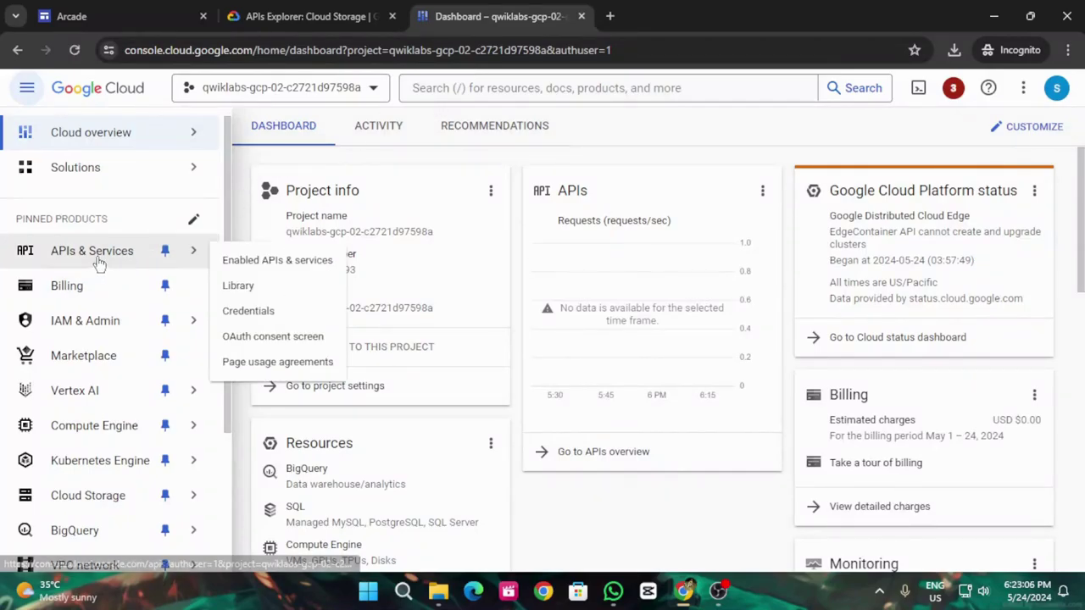
click(240, 286)
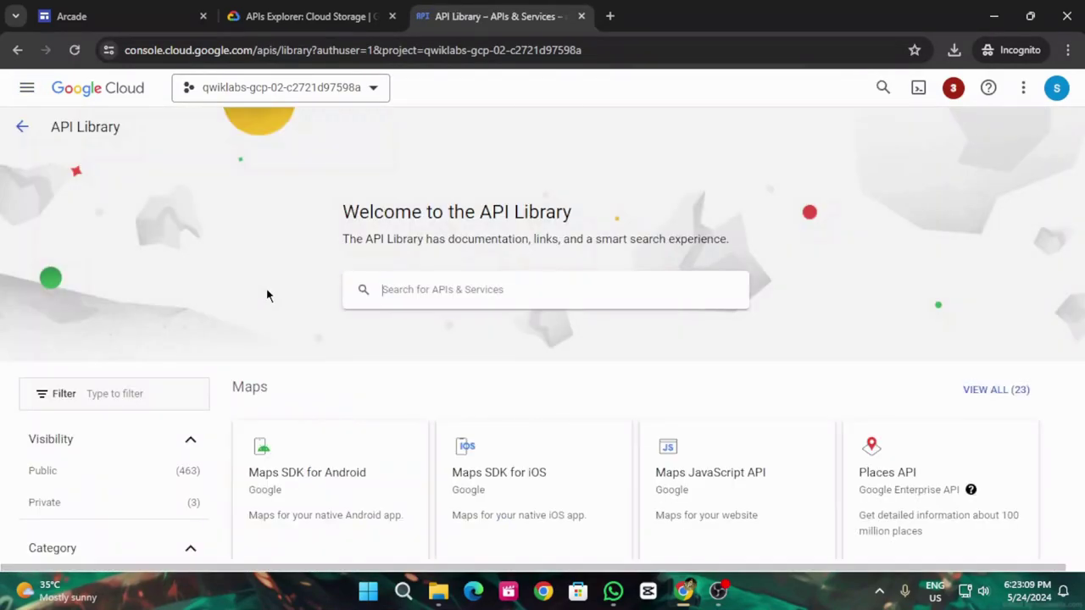
Step: Search the API Library for Cloud Storage and open the Google Cloud Storage JSON API product page
click(418, 295)
text(Cloud Storage)
key(Return)
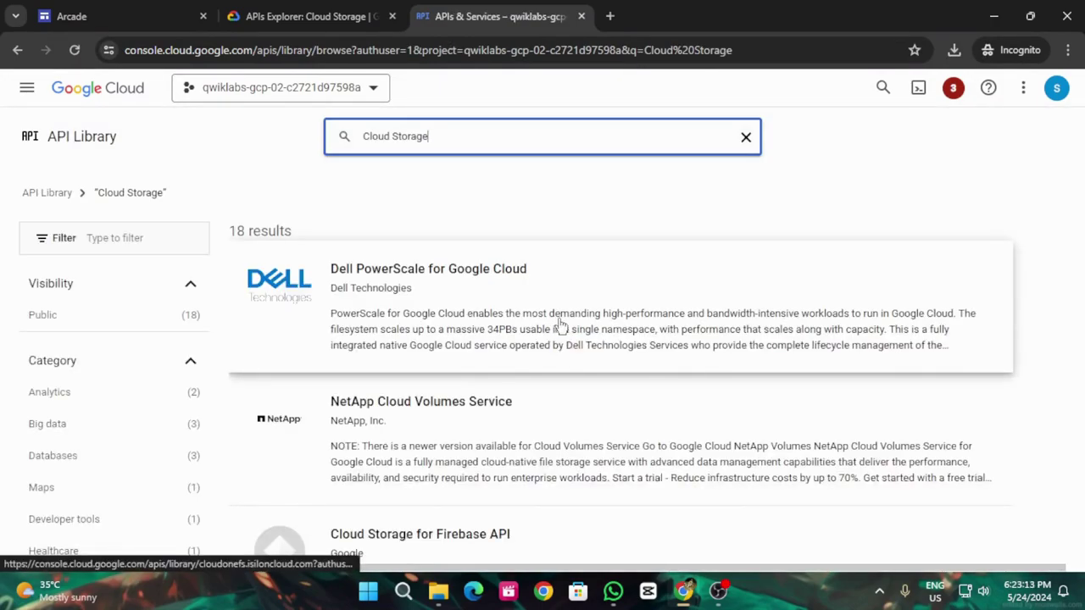
scroll(559, 324, down, 4)
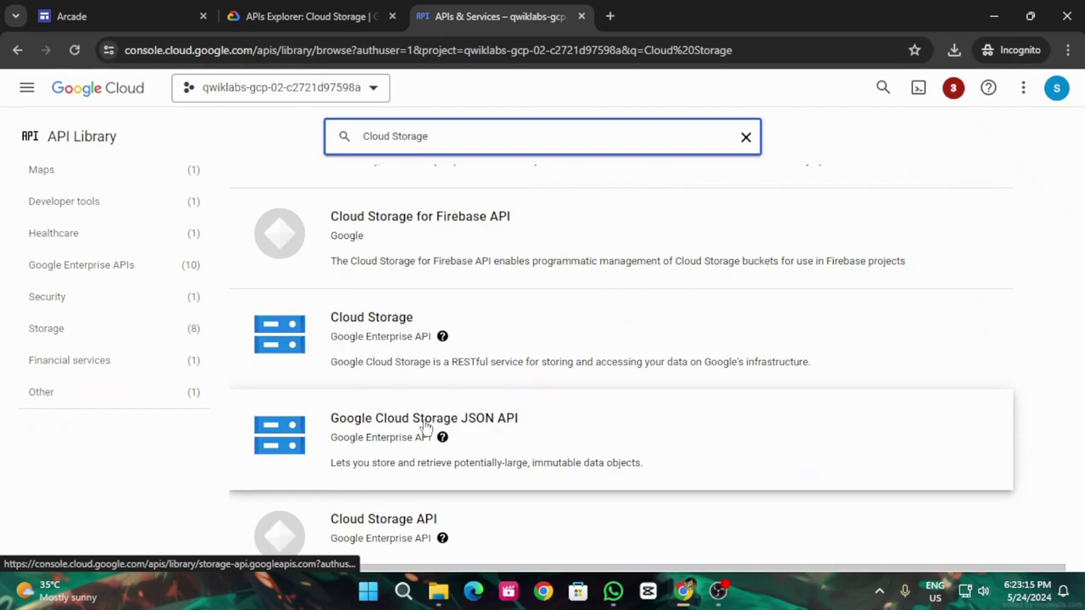
click(426, 428)
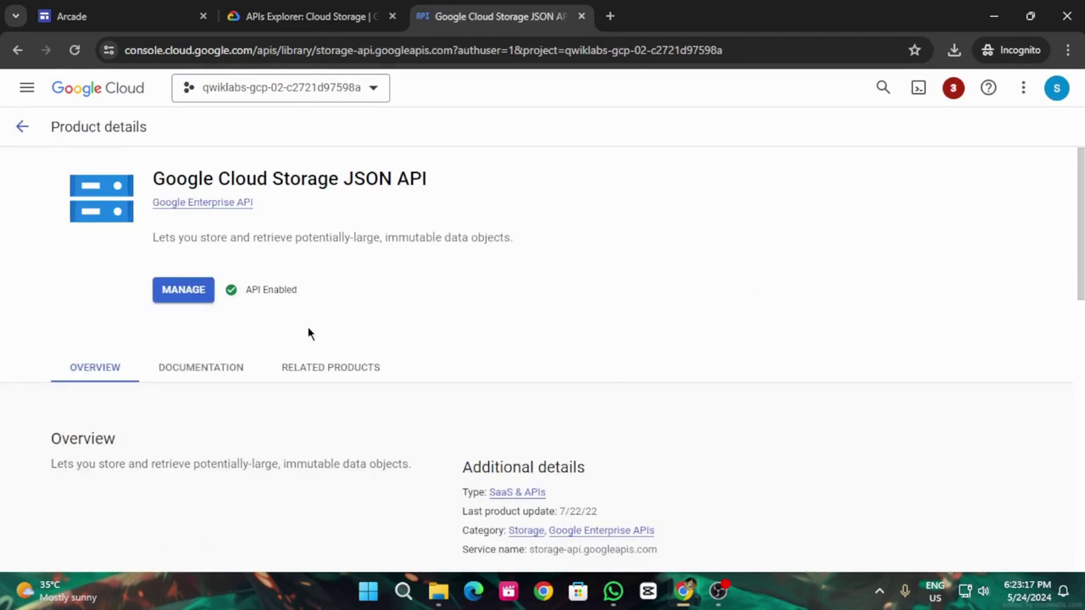
Step: Open the Buckets: insert reference linked in the Task 1 lab instructions
click(307, 16)
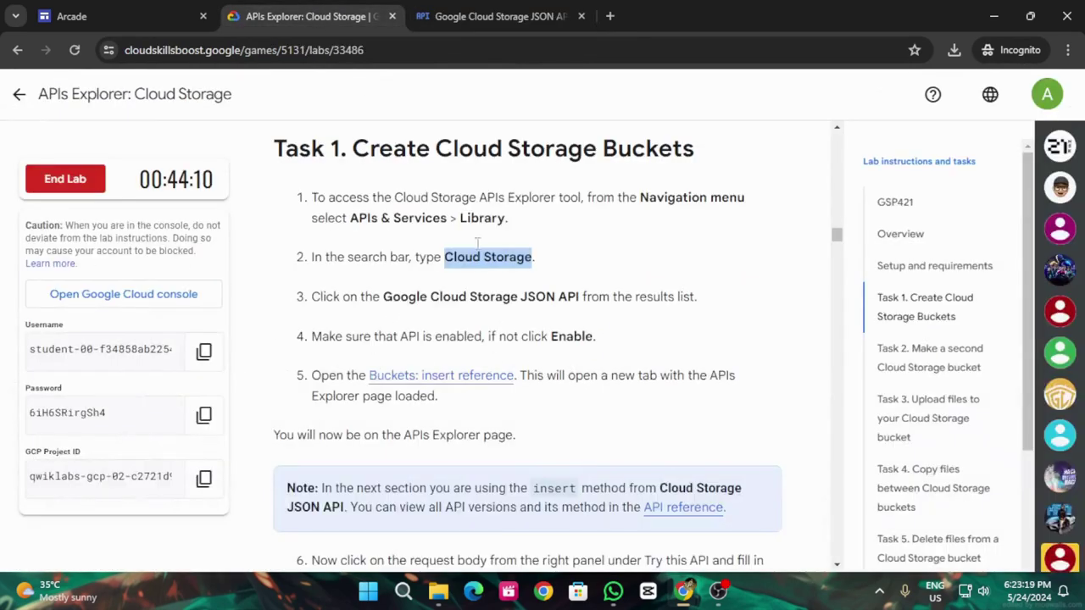
scroll(543, 377, down, 1)
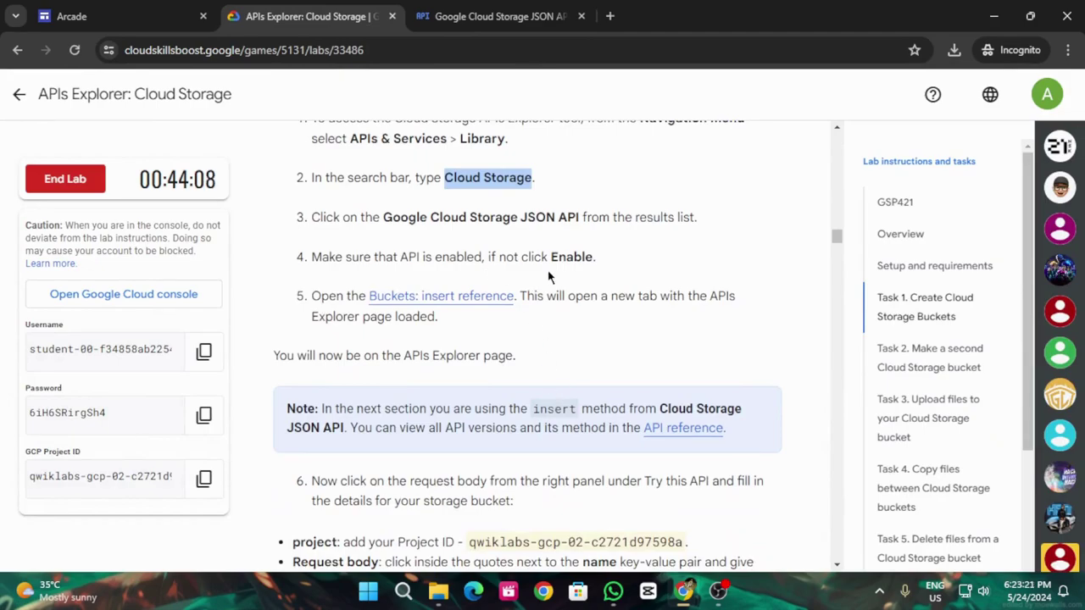
scroll(546, 320, down, 2)
scroll(545, 320, up, 1)
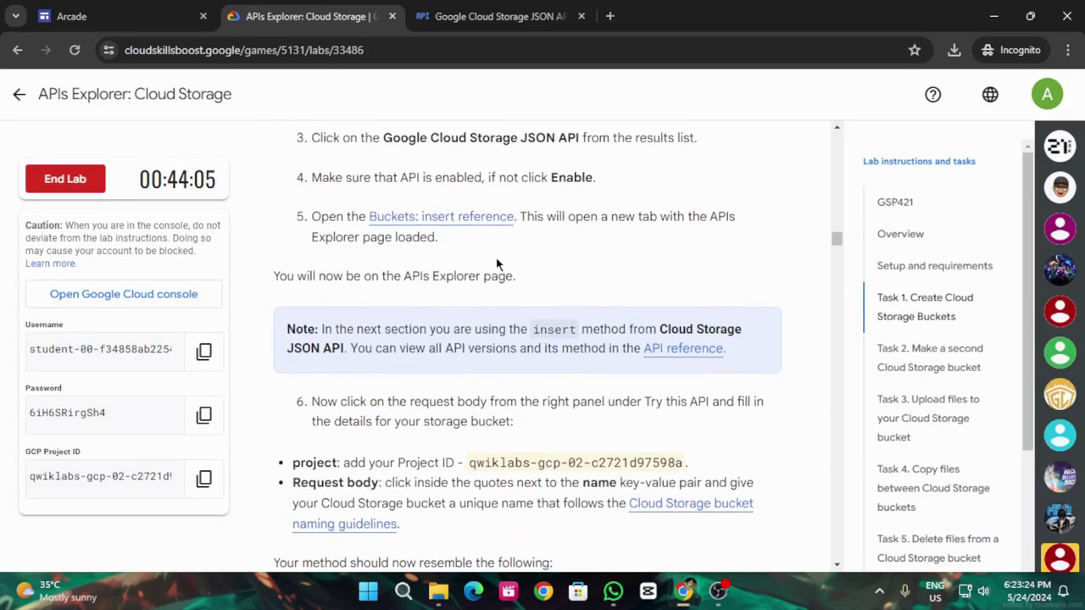
click(456, 218)
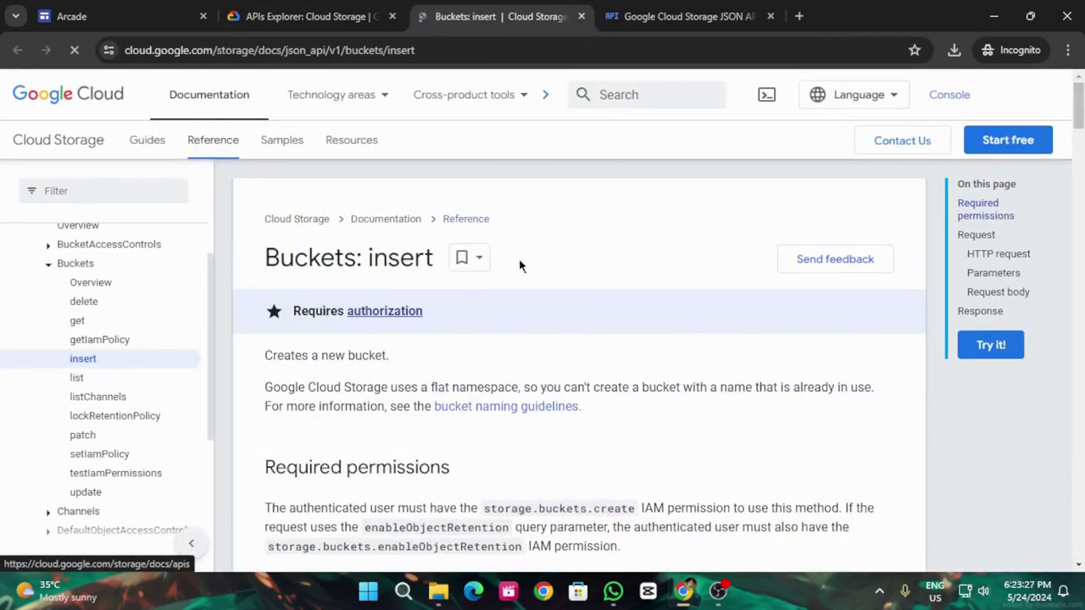
Step: Copy the lab's GCP Project ID and set the insert method's project parameter to qwiklabs-gcp-02-c2721d97598a
click(285, 16)
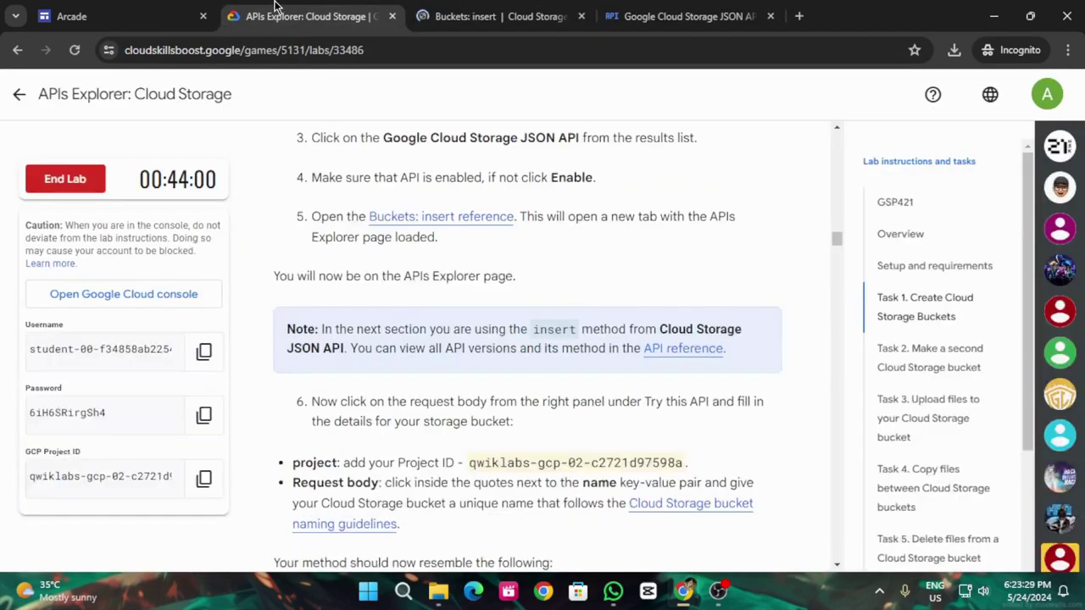
scroll(484, 402, down, 1)
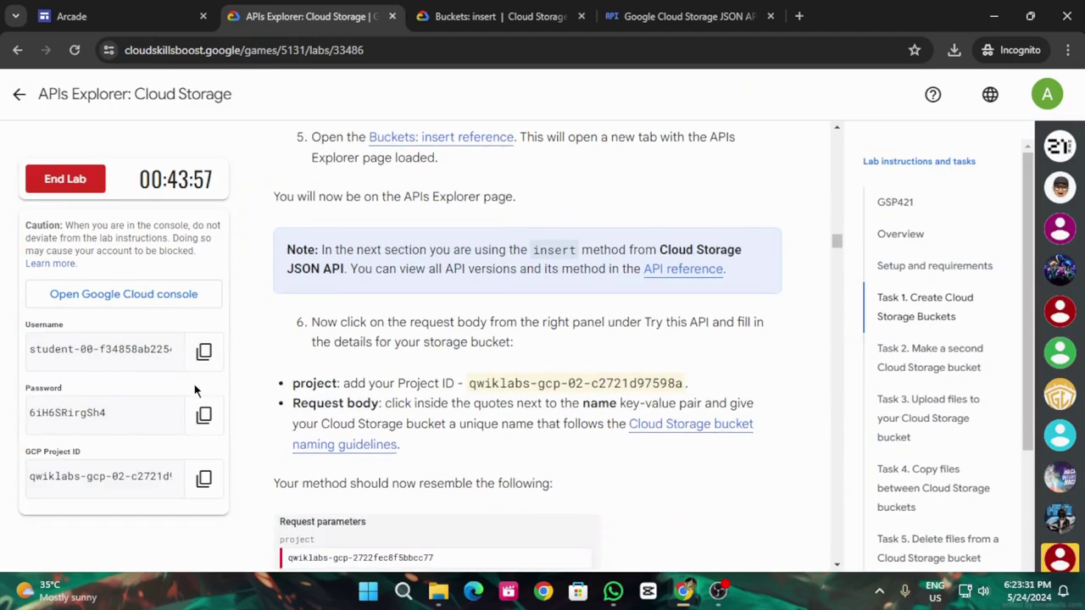
click(201, 480)
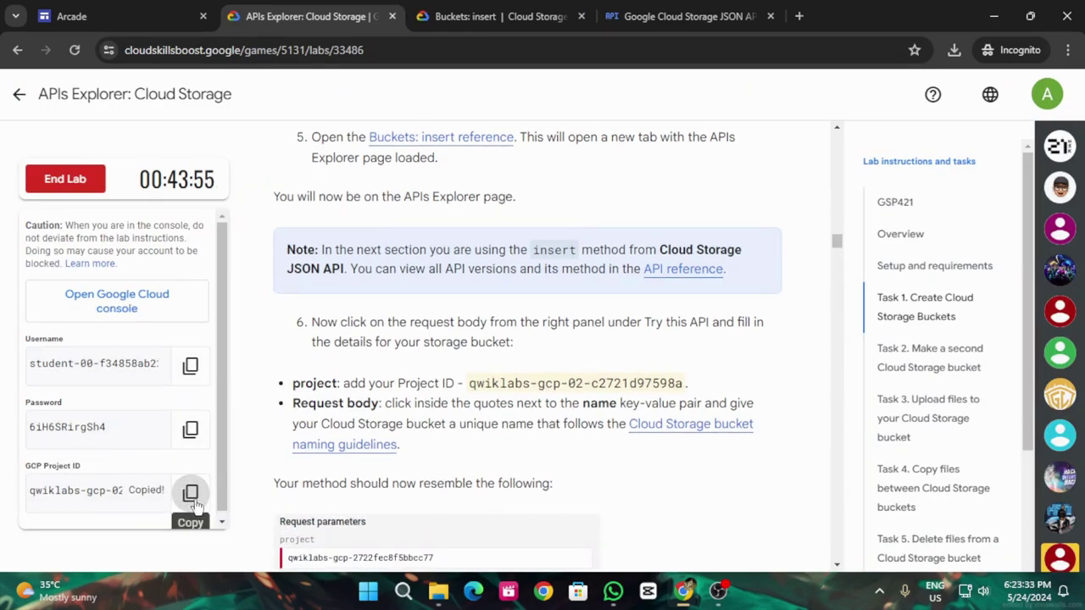
click(441, 16)
click(822, 361)
key(ctrl+v)
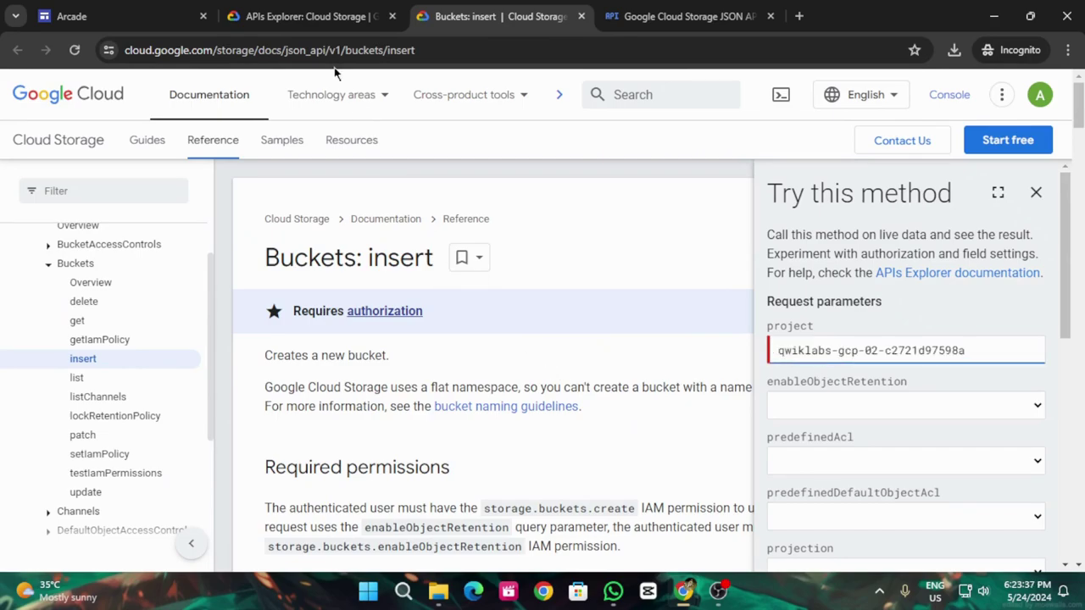
Step: Review the lab's sample request and set the bucket name in the request body to the GCP Project ID, qwiklabs-gcp-02-c2721d97598a
click(305, 16)
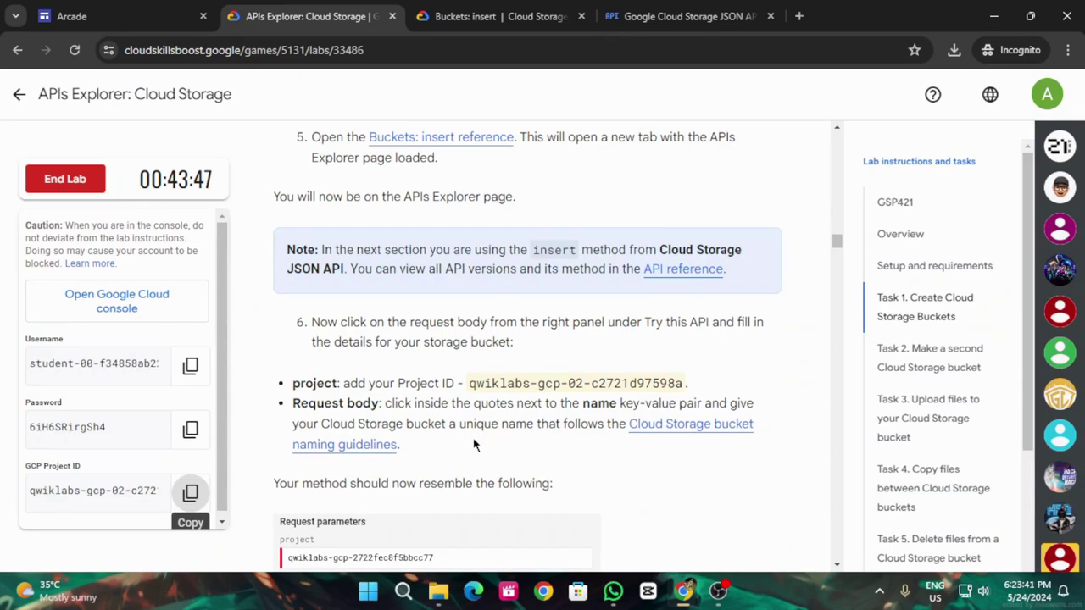
scroll(474, 446, down, 5)
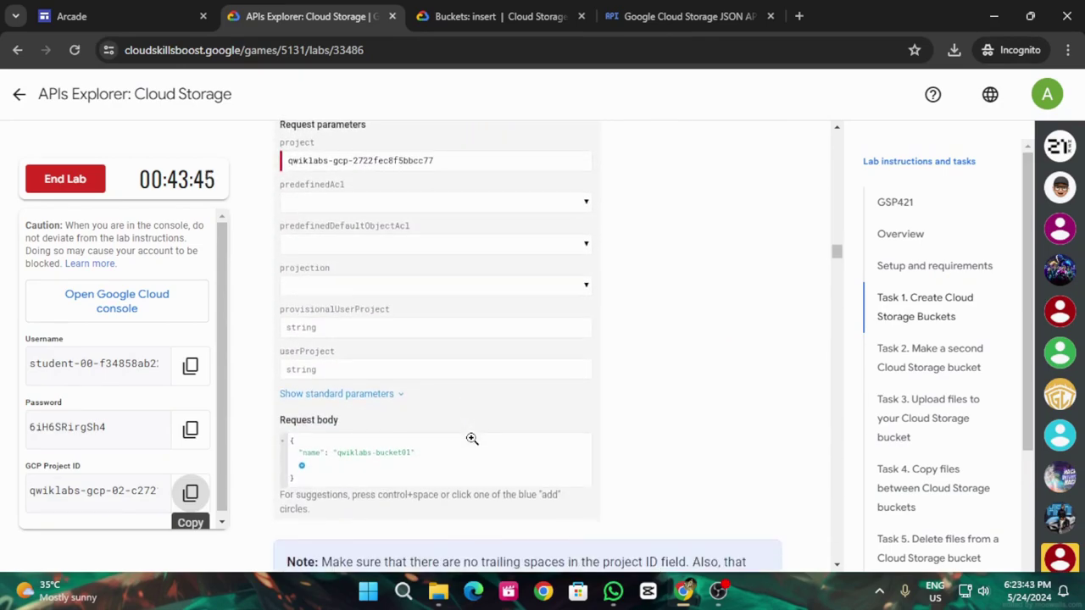
scroll(472, 439, down, 4)
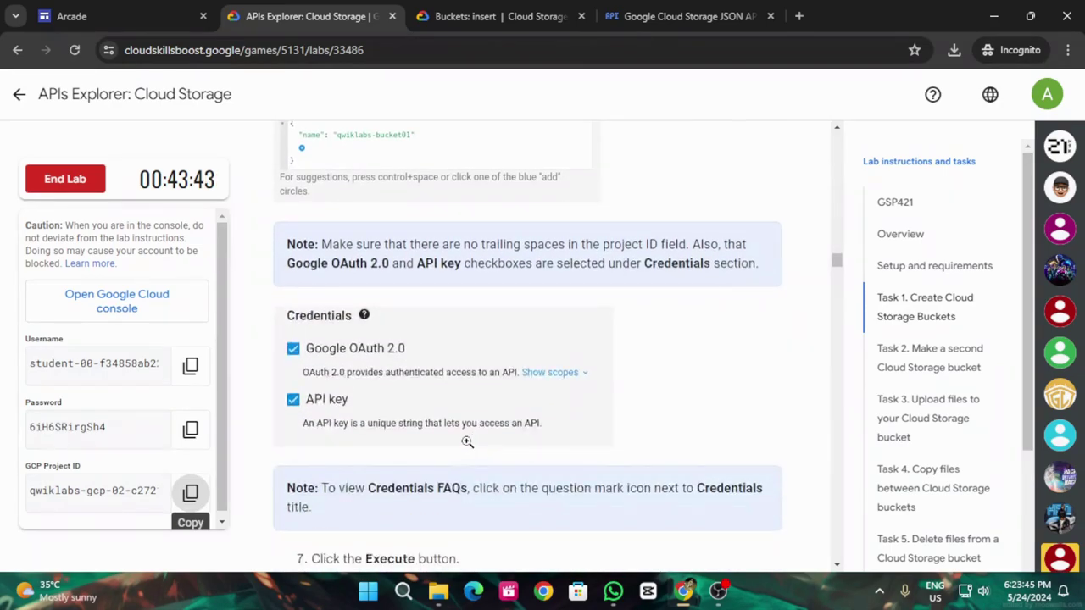
click(190, 491)
key(ctrl+Tab)
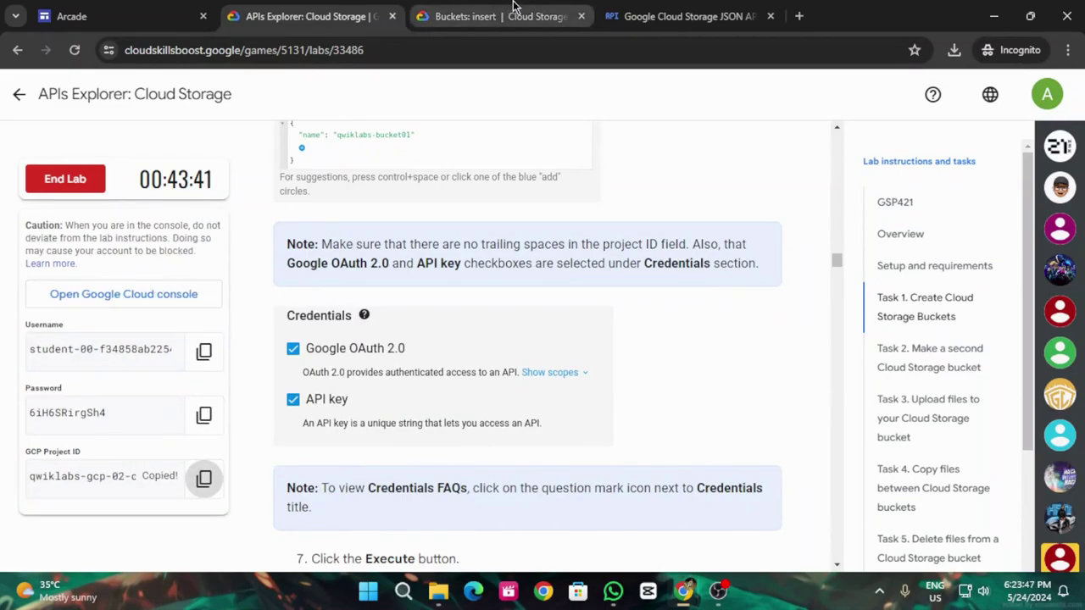
scroll(873, 399, down, 4)
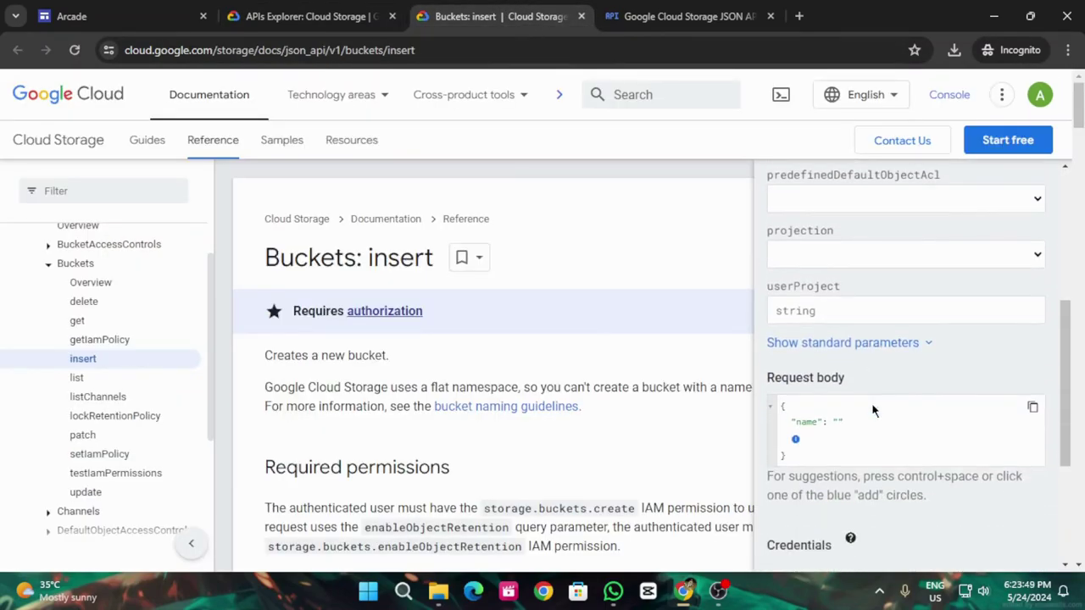
key(ctrl+v)
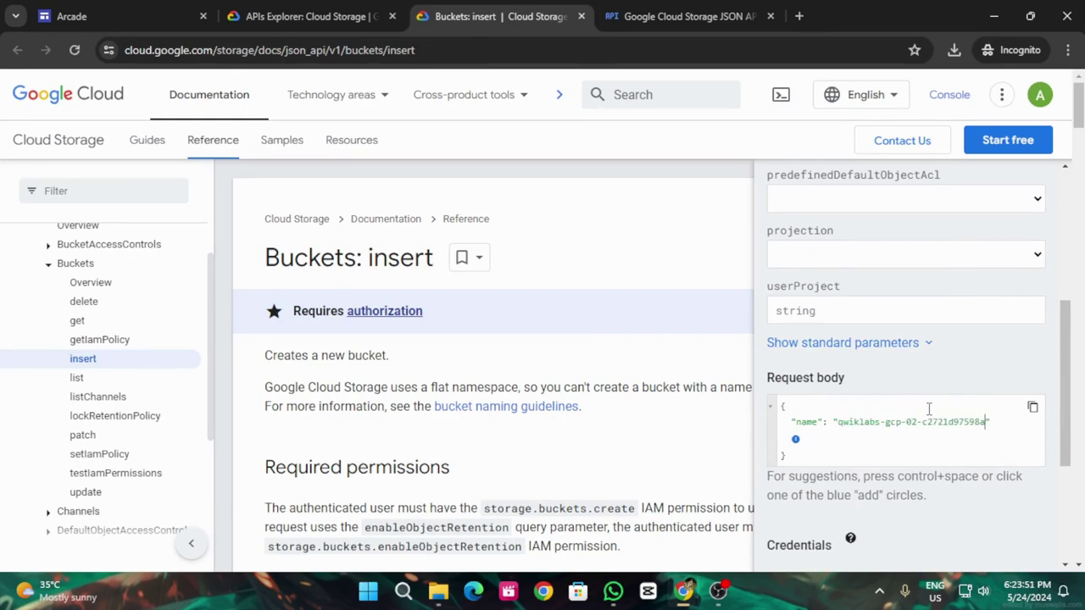
Step: Execute the bucket insert request with Google OAuth 2.0 and API key credentials, authorizing it with the student account
scroll(905, 477, down, 3)
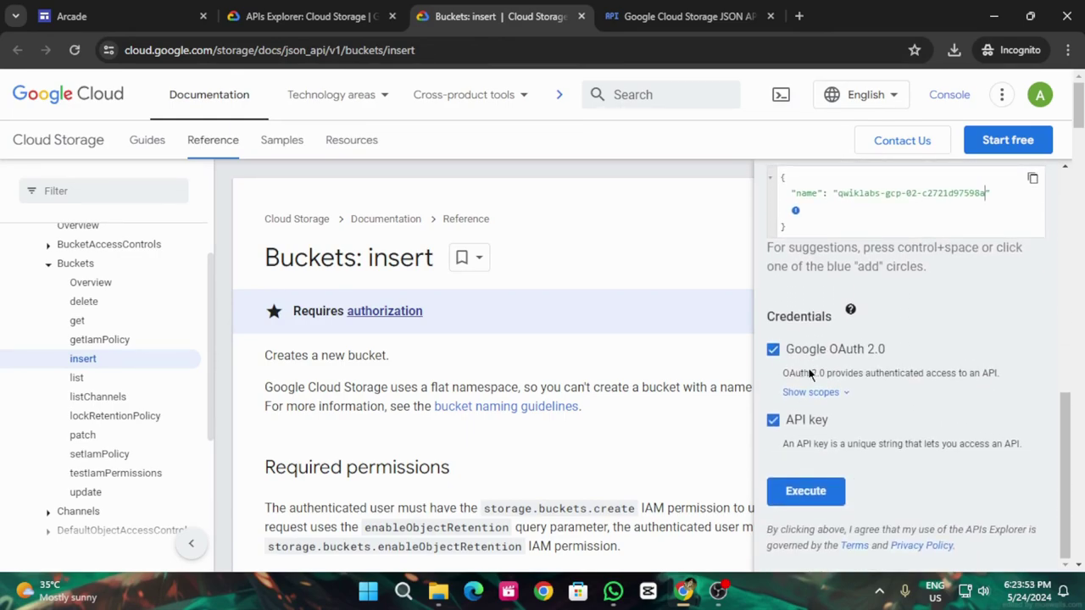
click(805, 492)
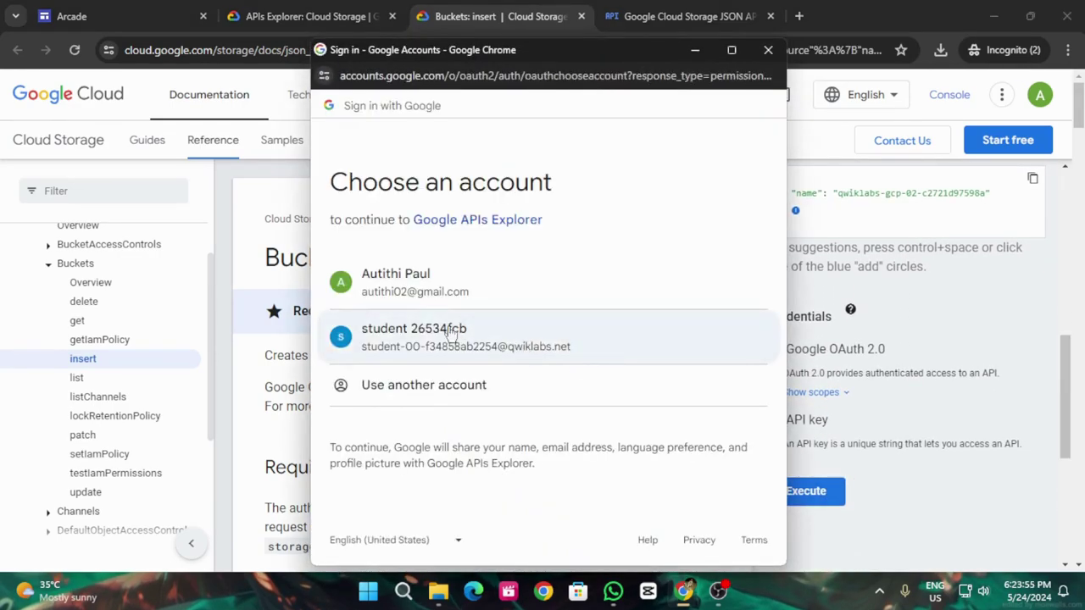
click(475, 339)
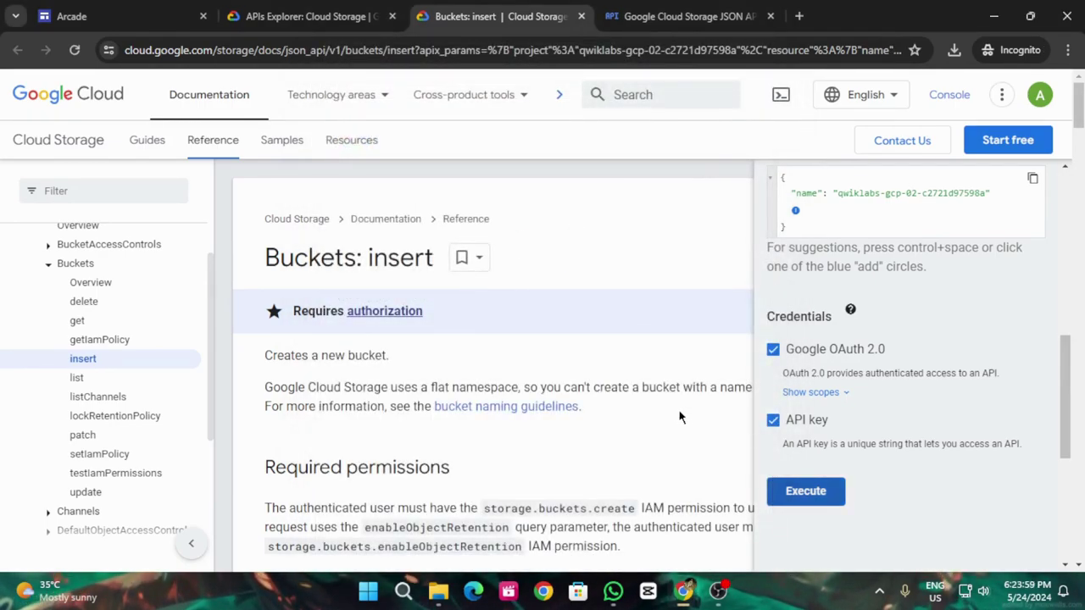
scroll(889, 395, down, 2)
scroll(895, 395, down, 2)
scroll(895, 394, down, 1)
Step: Check the lab progress for the Create a Cloud Storage Bucket objective
click(373, 19)
scroll(458, 339, down, 10)
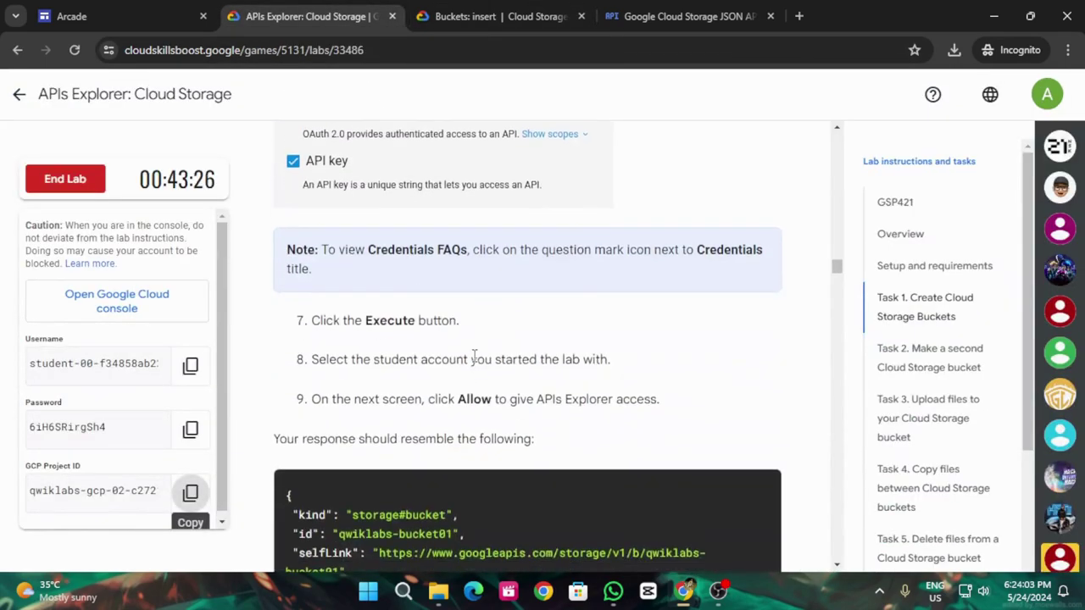
click(431, 401)
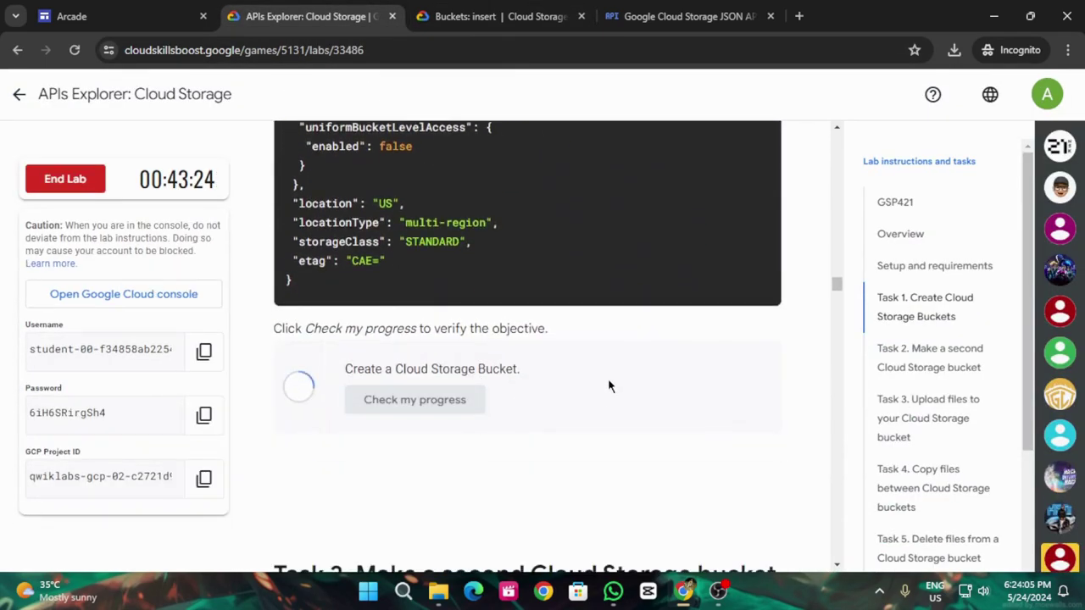
Step: Following Task 2, extend the request body's bucket name to make it unique and execute the insert method for a second bucket
scroll(543, 336, down, 4)
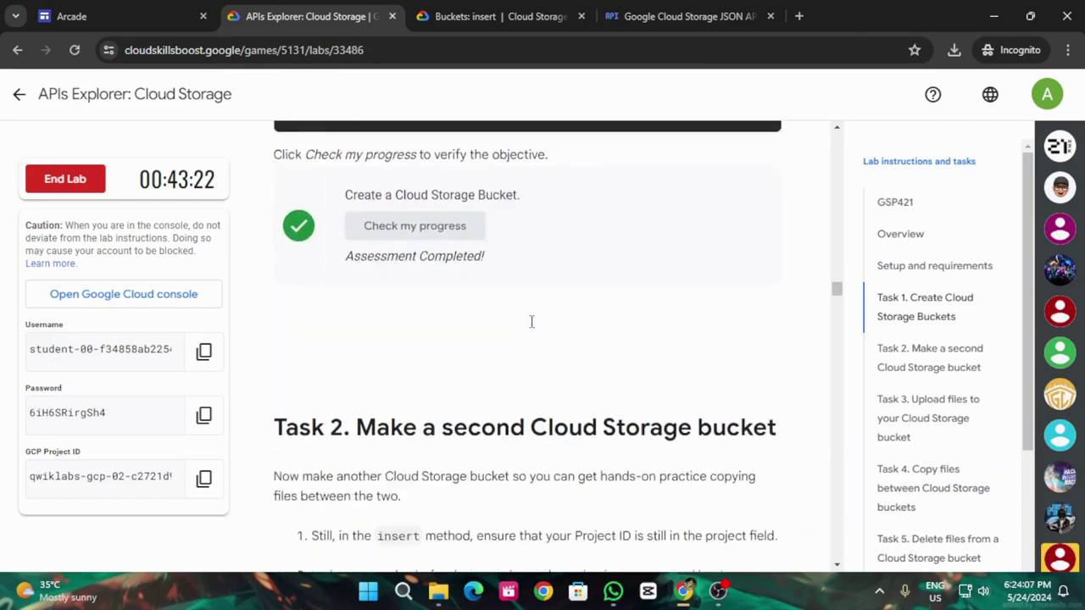
scroll(462, 352, down, 3)
scroll(398, 297, up, 2)
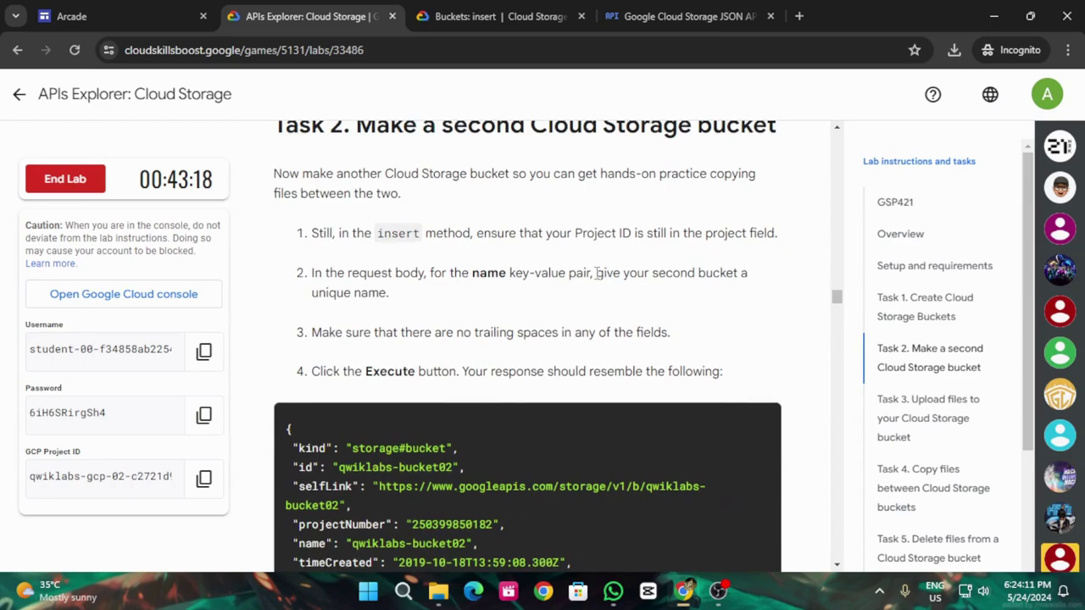
scroll(356, 398, down, 6)
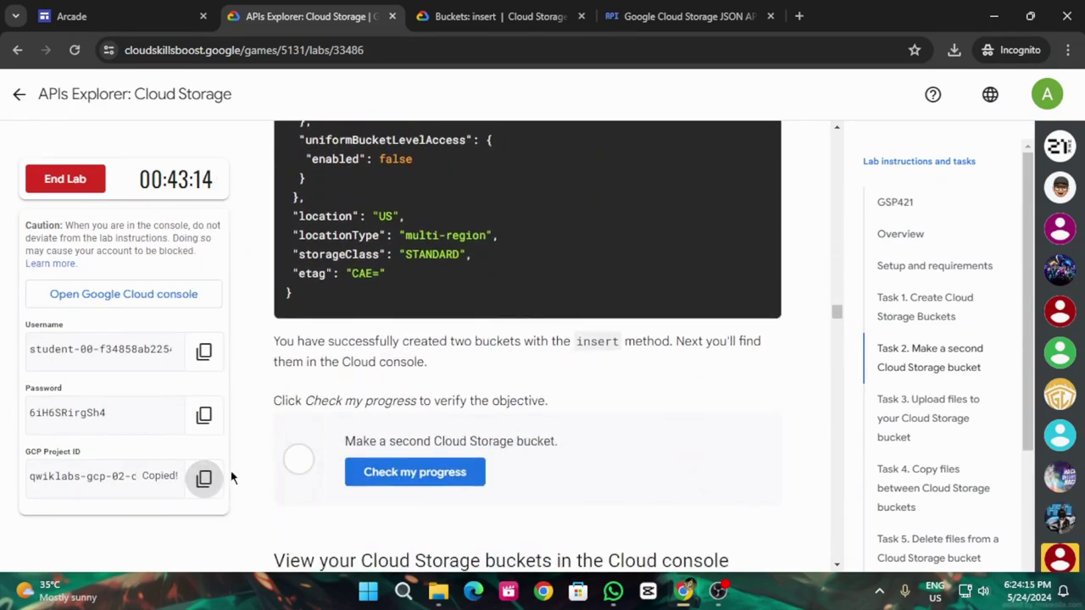
click(519, 10)
scroll(961, 316, up, 10)
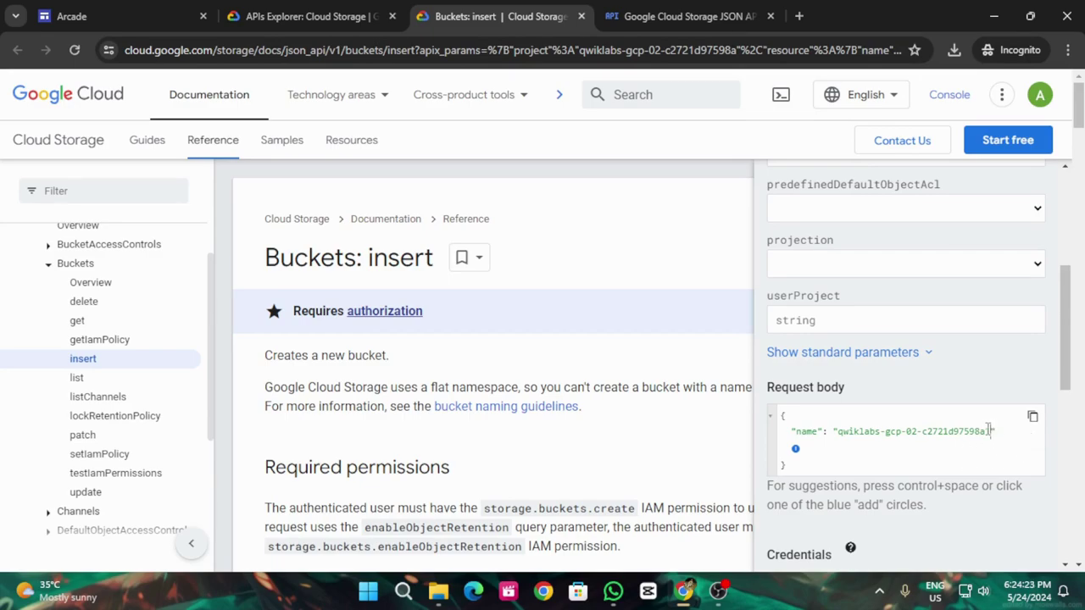
scroll(946, 448, down, 5)
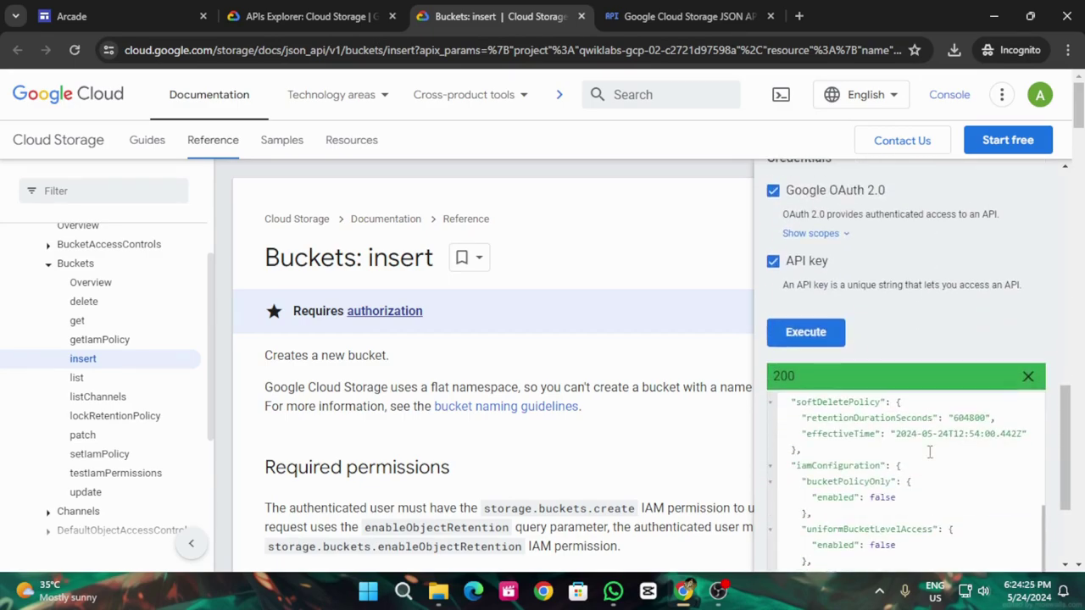
click(797, 338)
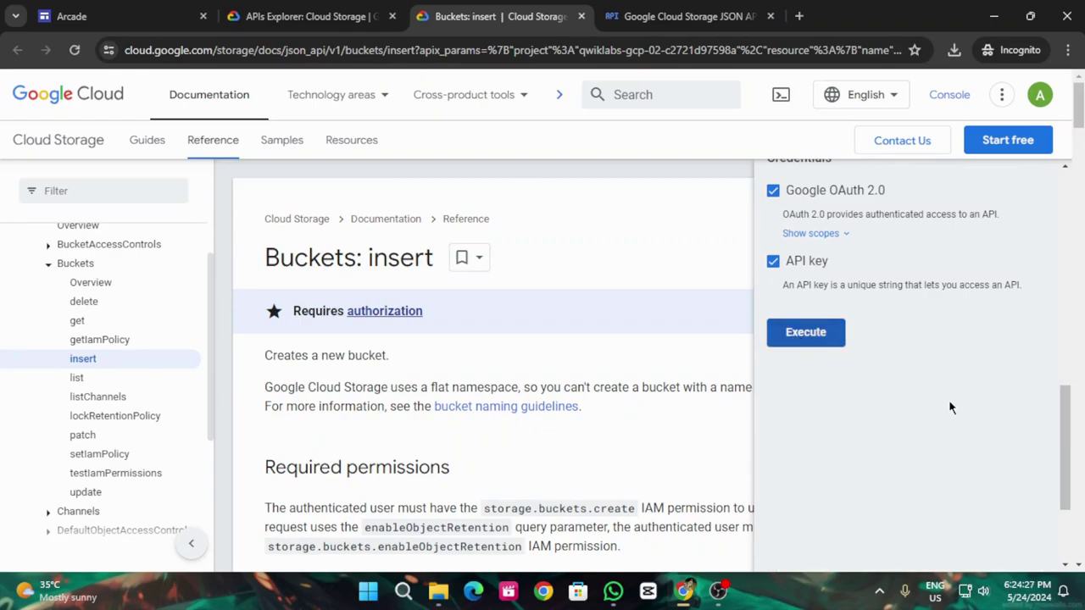
Step: Check the lab progress for the Make a second Cloud Storage bucket objective
click(246, 15)
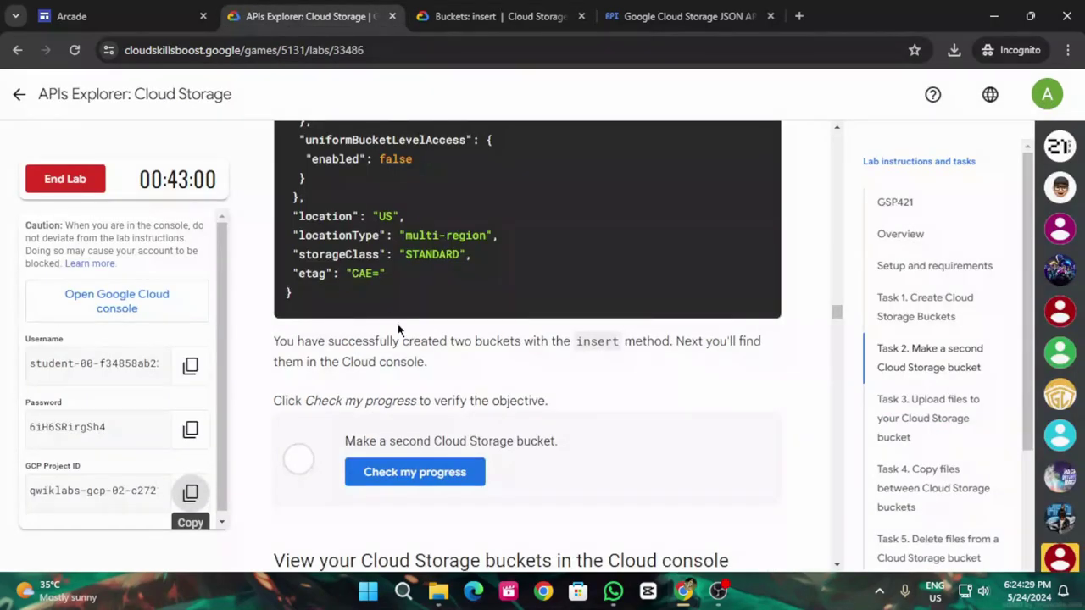
scroll(398, 329, down, 3)
click(415, 233)
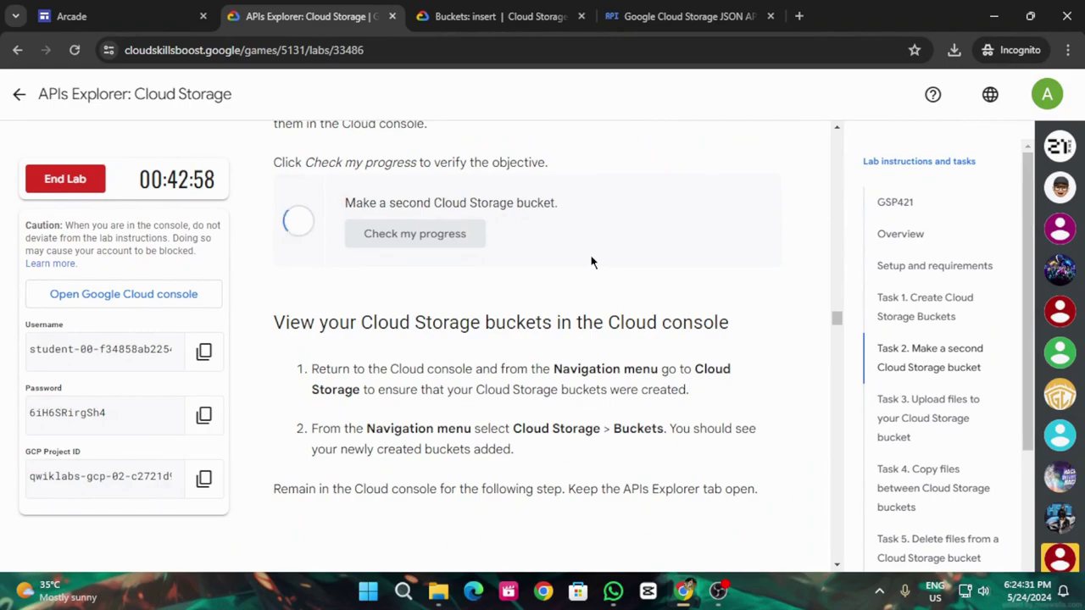
Step: Save the dog image from Task 3 of the lab instructions to the Downloads folder as a PNG named demo
scroll(591, 259, down, 2)
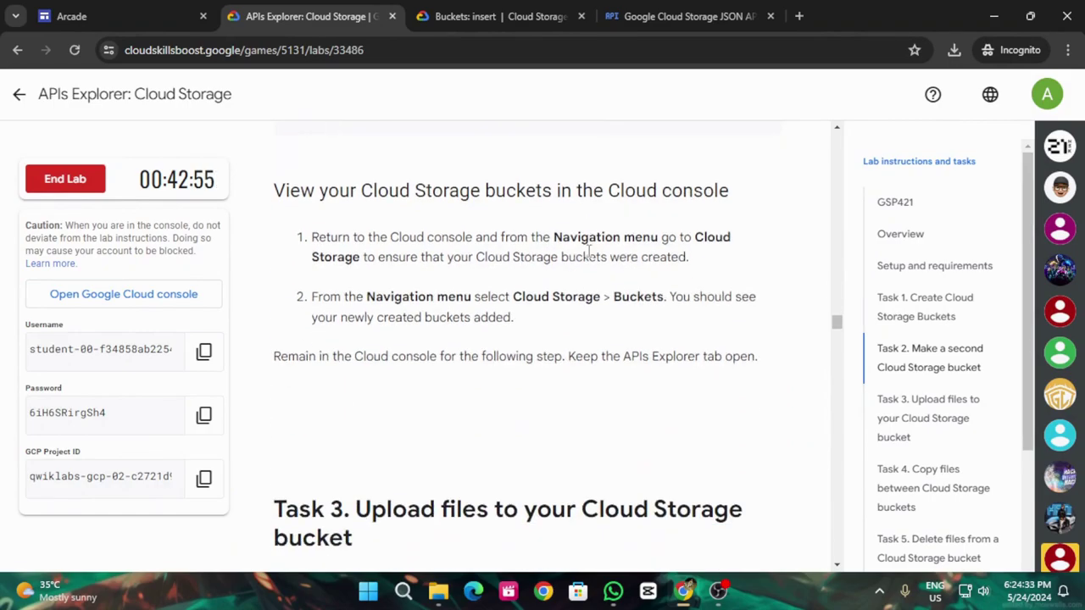
scroll(579, 322, down, 5)
scroll(543, 309, down, 2)
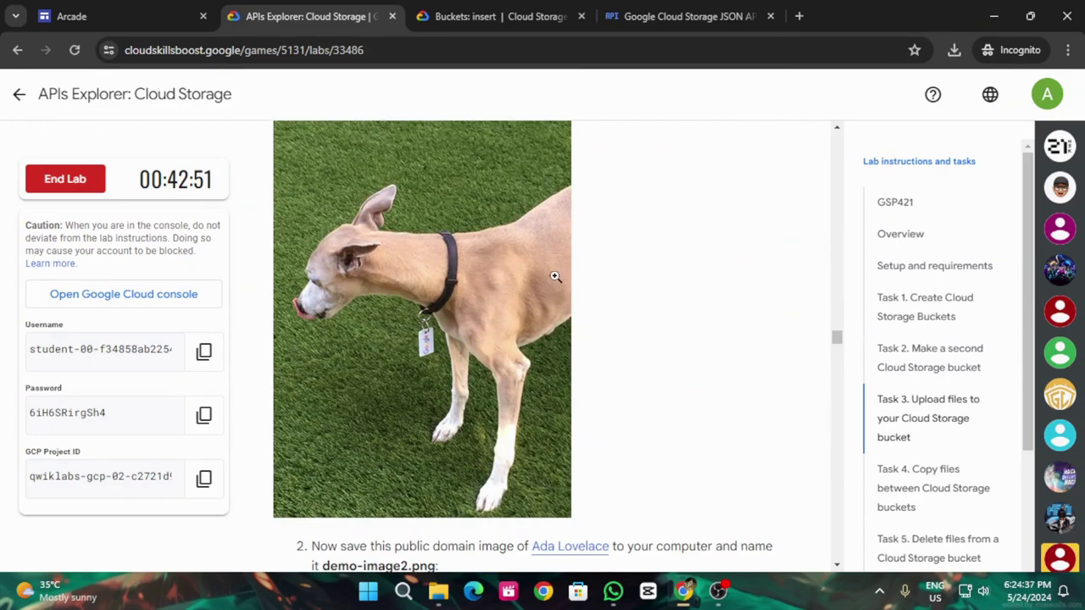
right_click(501, 257)
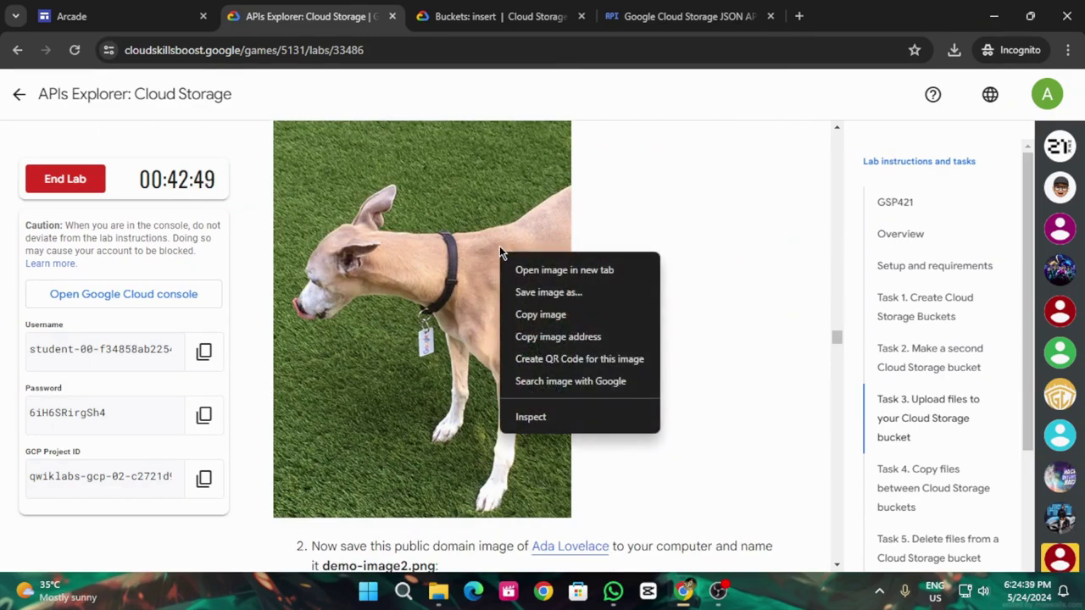
click(549, 292)
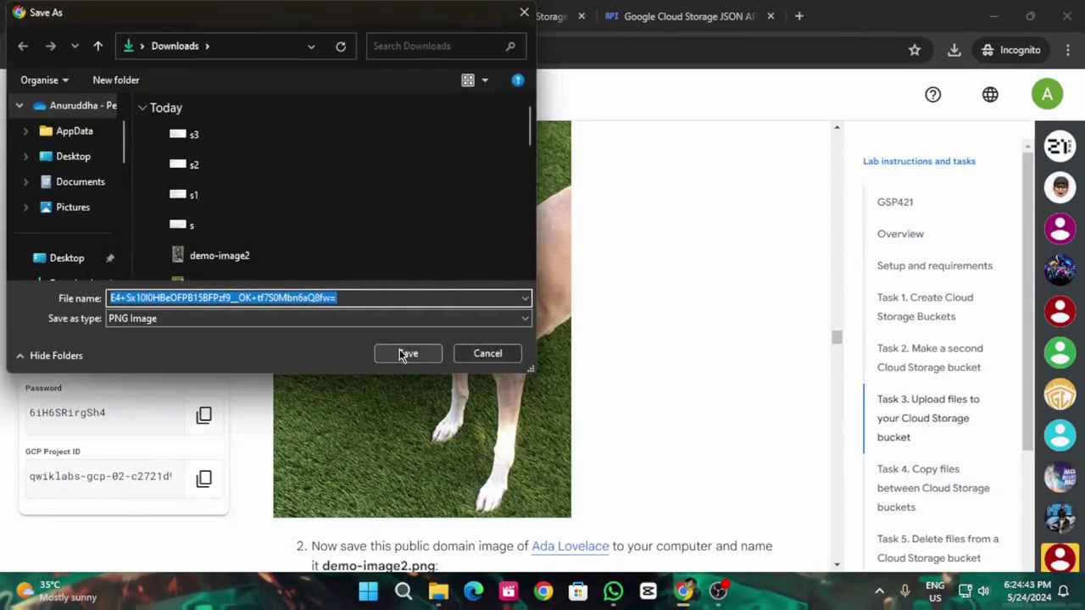
key(BackSpace)
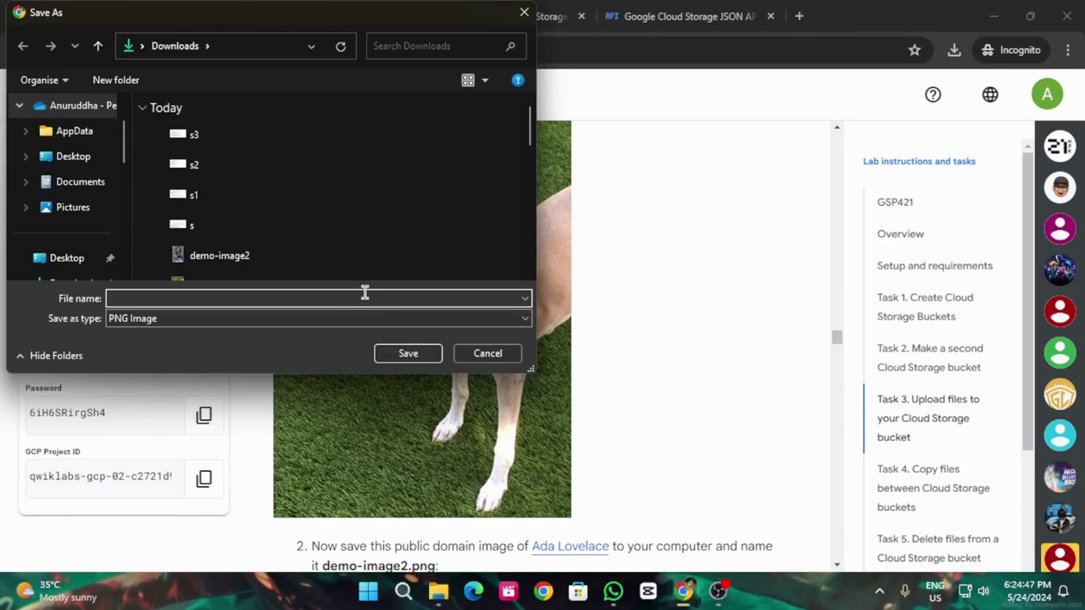
text(1)
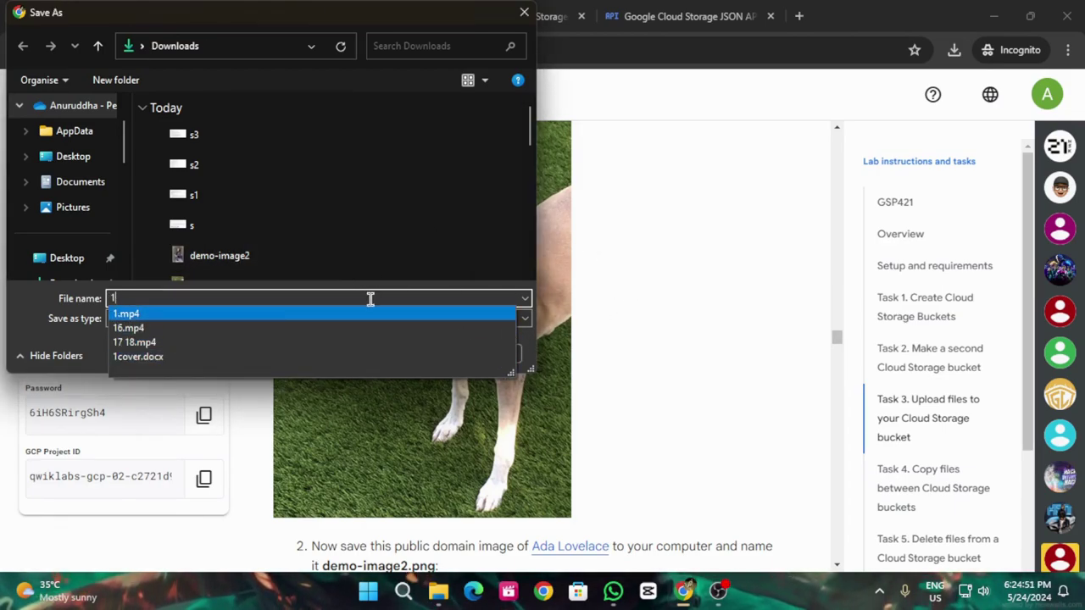
key(BackSpace)
text(demo)
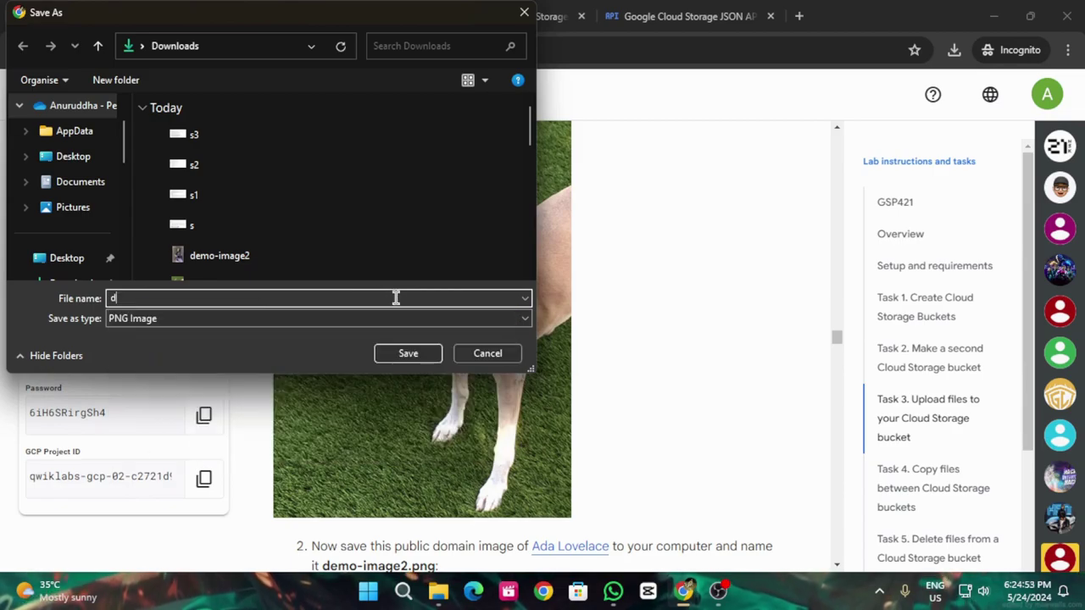
click(408, 353)
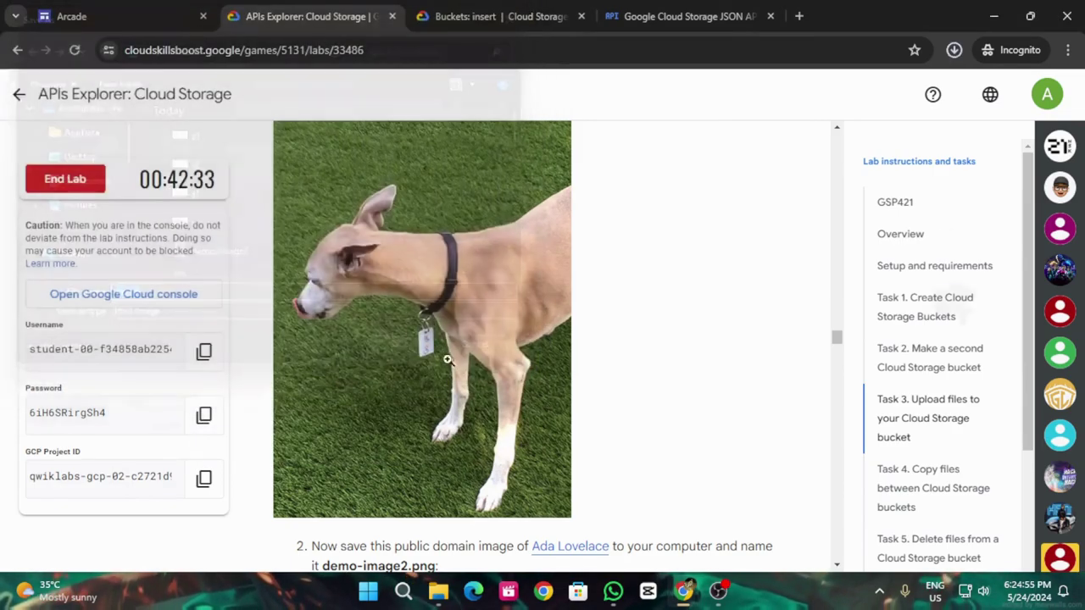
Step: Save the Ada Lovelace image from the lab instructions to the Downloads folder as a PNG named demo2
scroll(690, 325, down, 2)
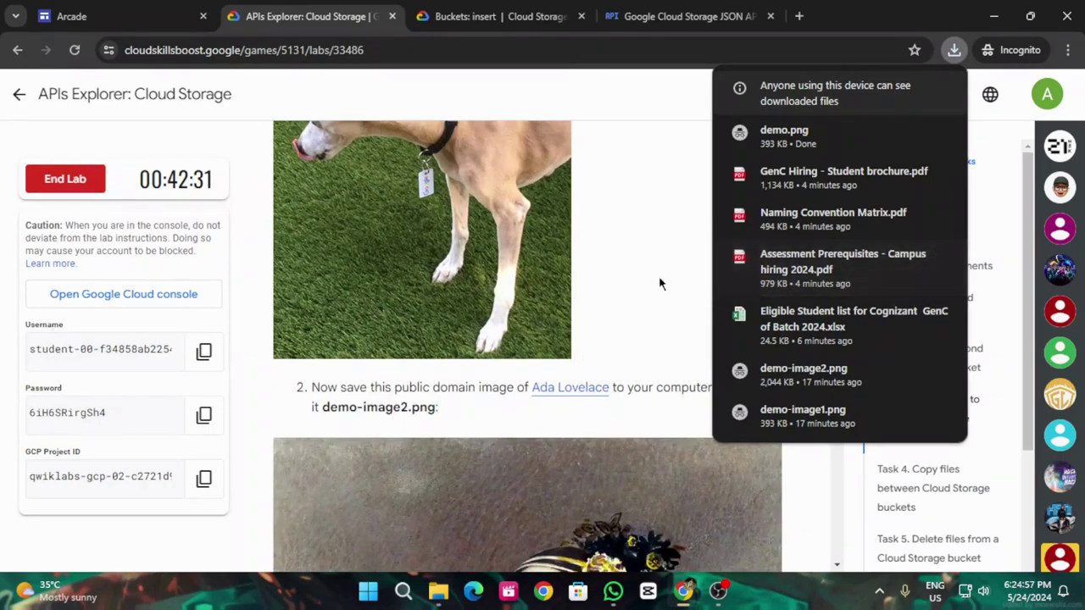
scroll(653, 274, down, 3)
right_click(543, 340)
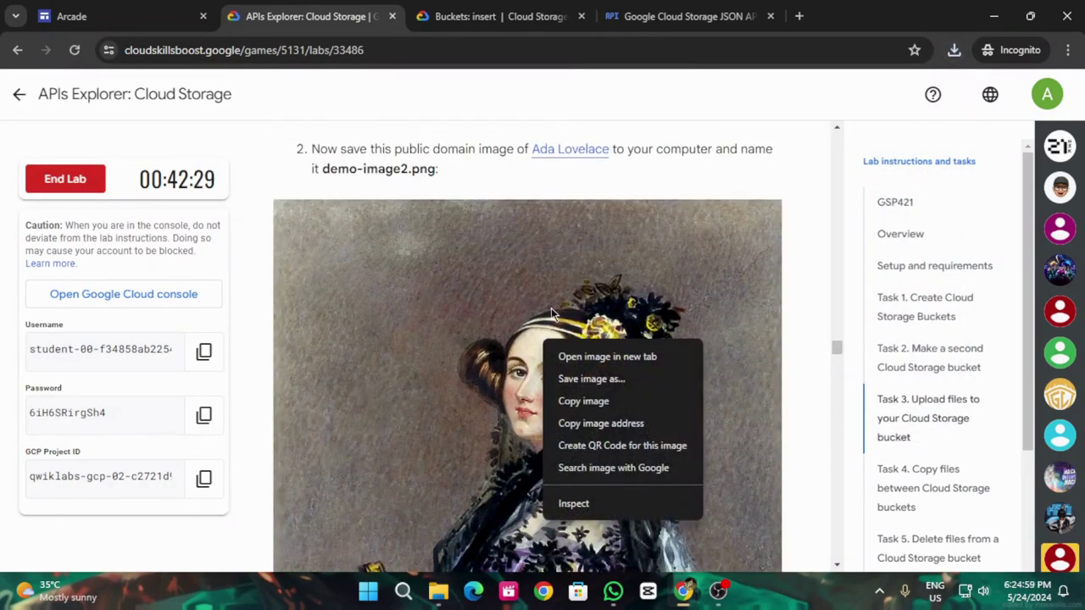
click(589, 379)
key(BackSpace)
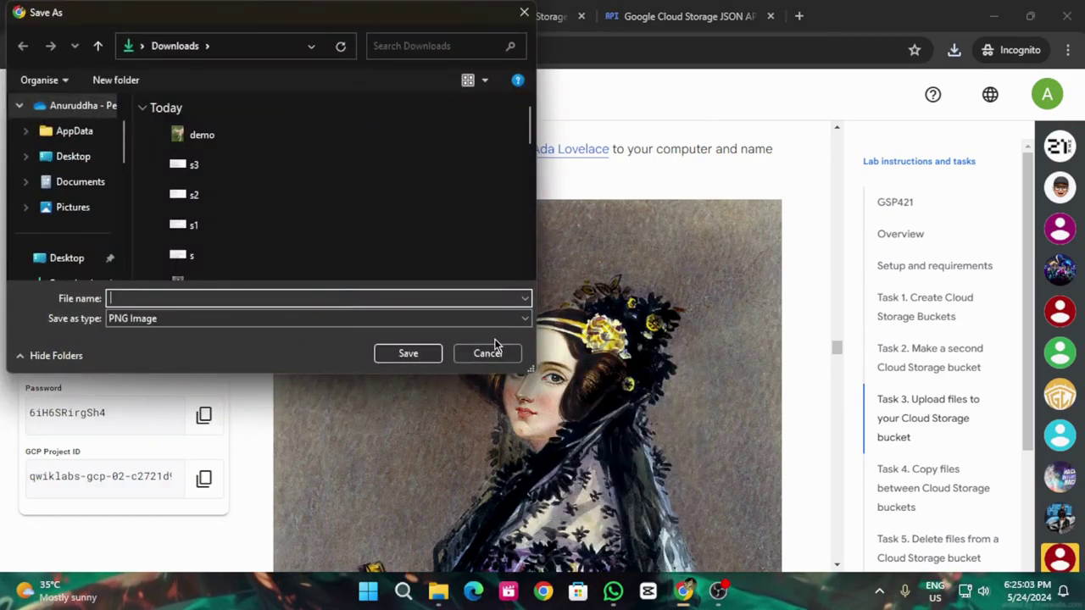
text(demo2)
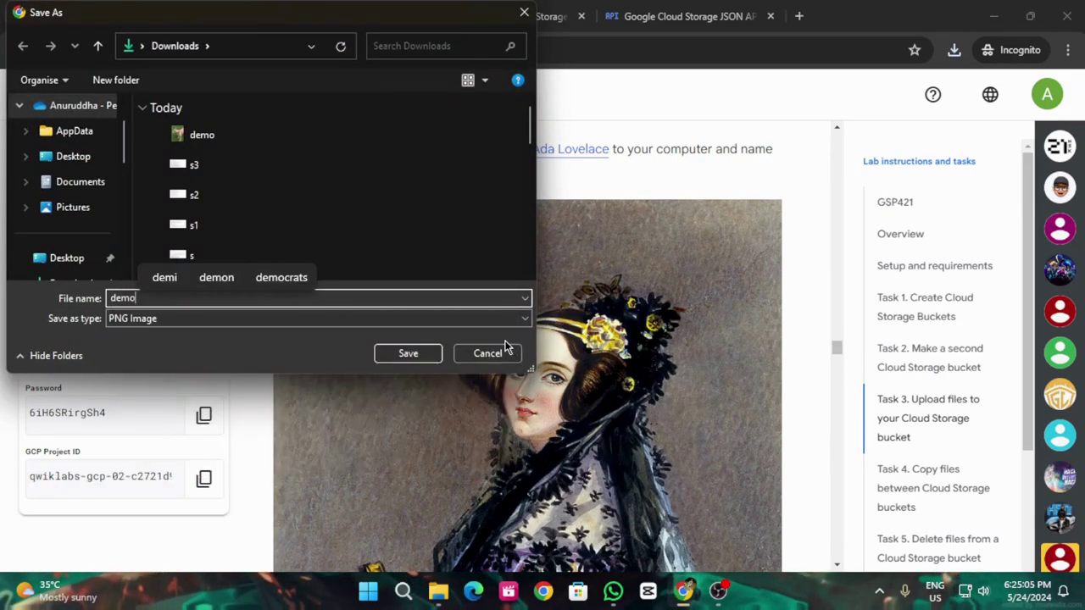
click(408, 353)
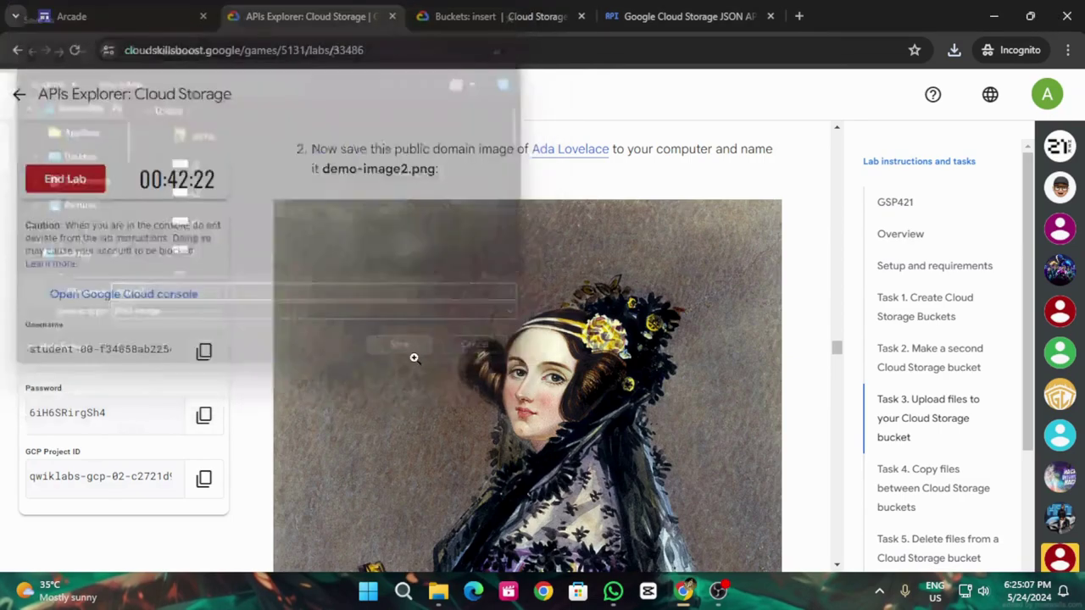
Step: Following the Task 3 upload instructions, go to the Cloud Storage buckets in the Google Cloud console and open the first bucket
scroll(526, 350, down, 7)
scroll(525, 350, down, 1)
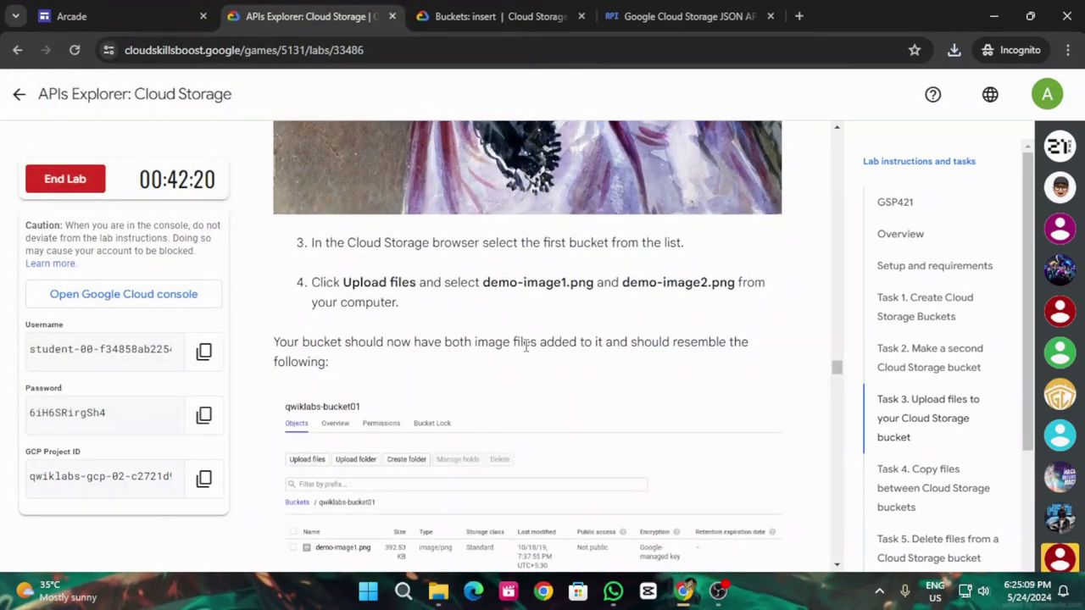
scroll(525, 346, down, 8)
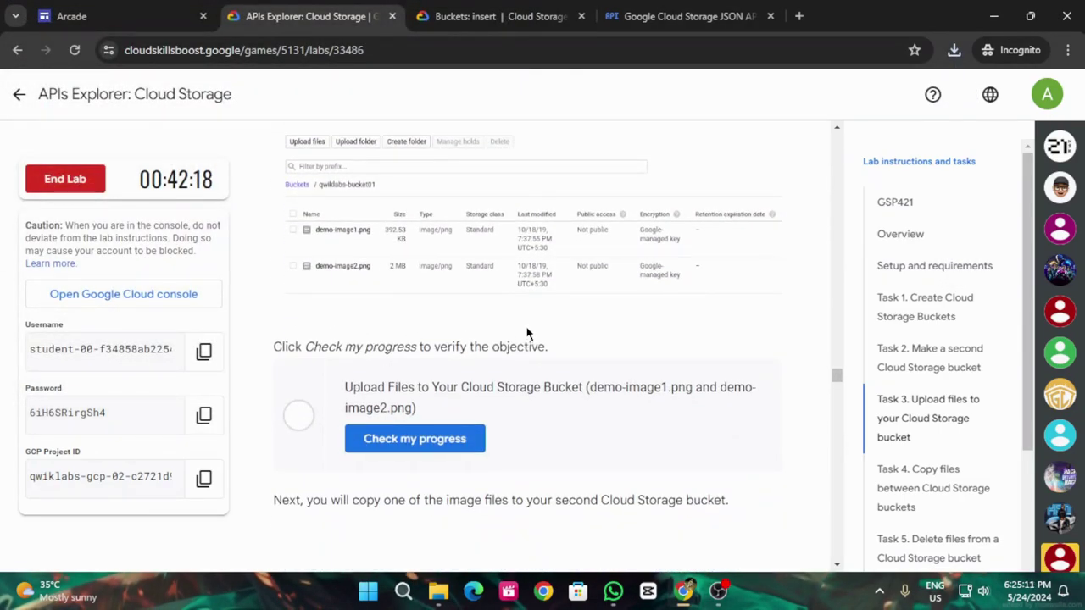
click(496, 13)
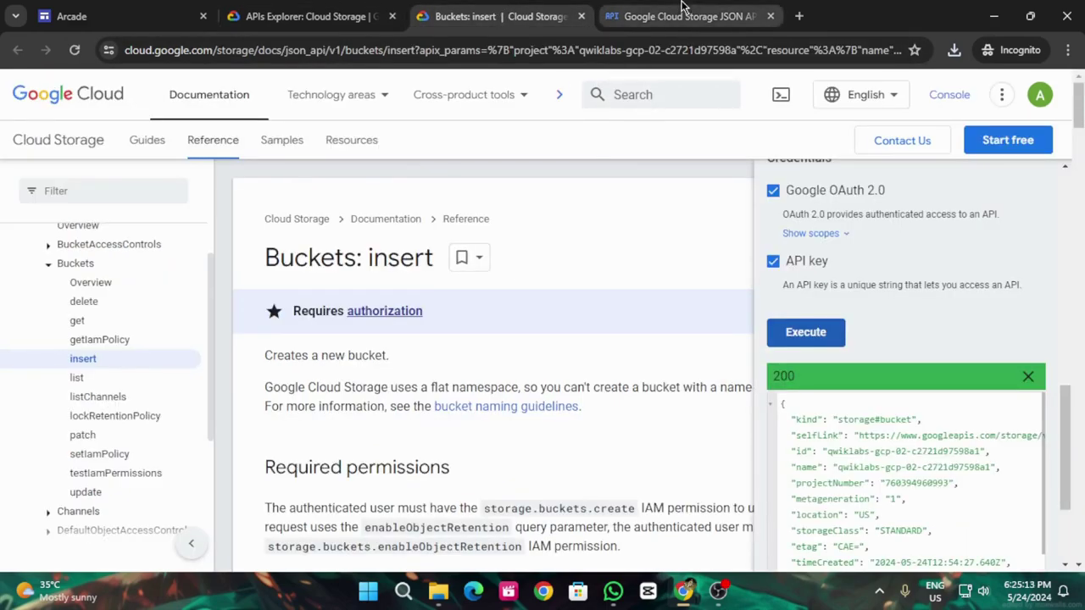
click(644, 16)
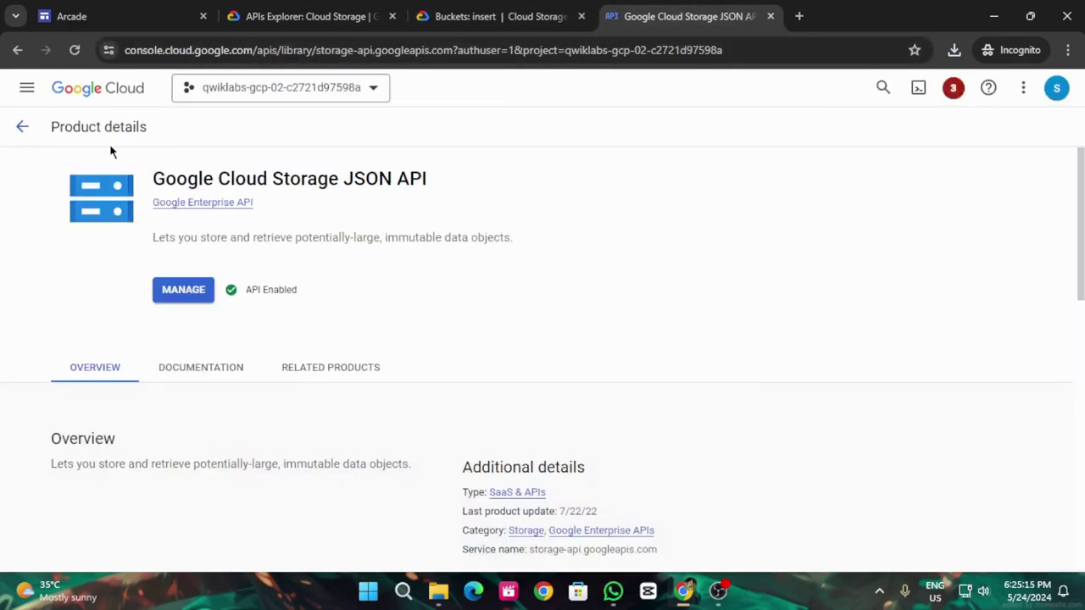
click(22, 126)
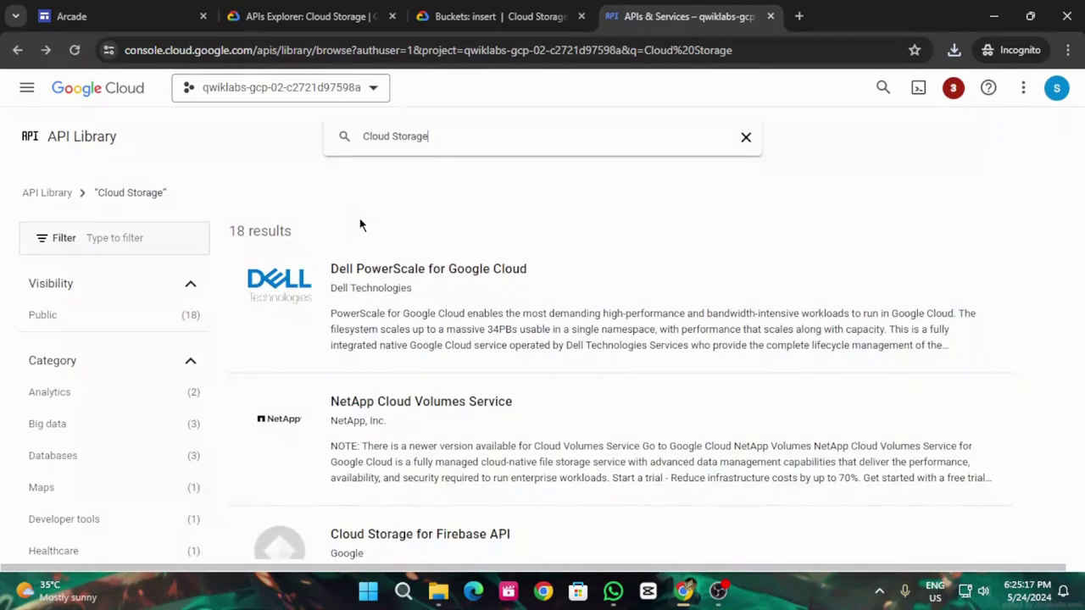
click(746, 137)
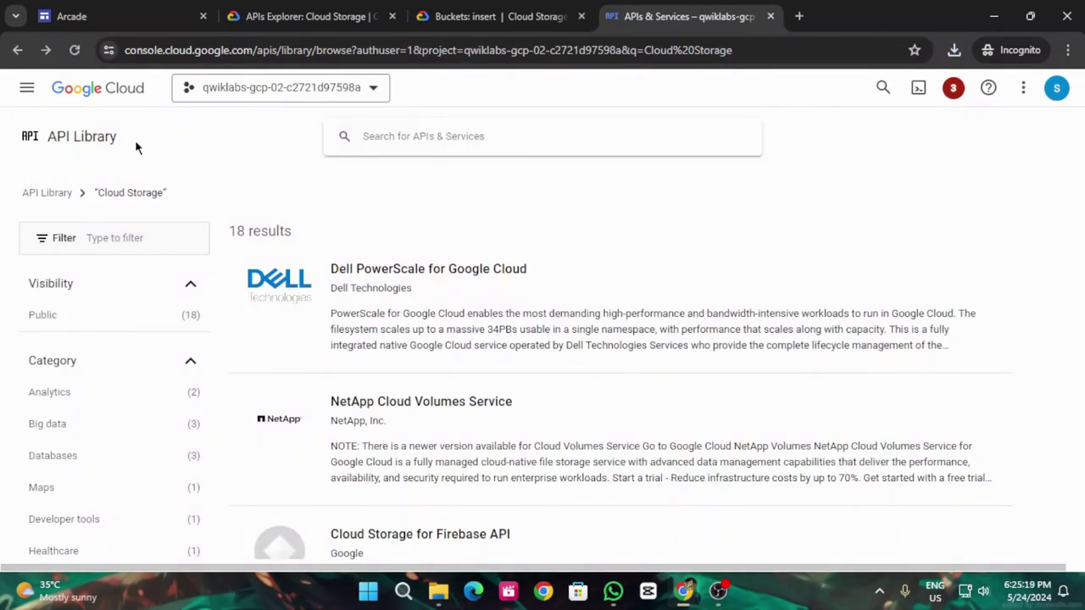
click(27, 89)
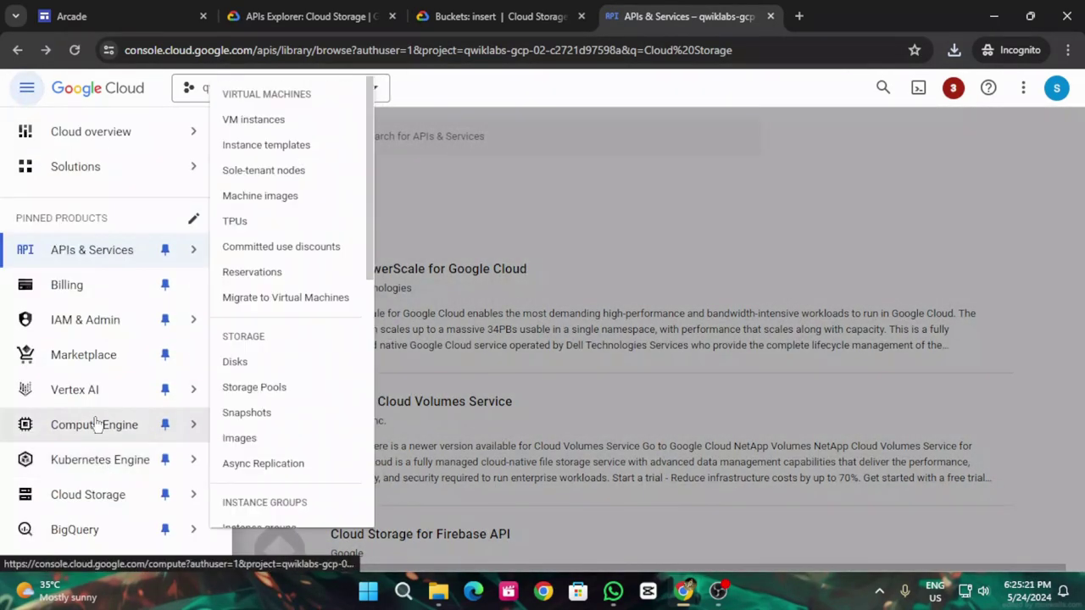
click(115, 500)
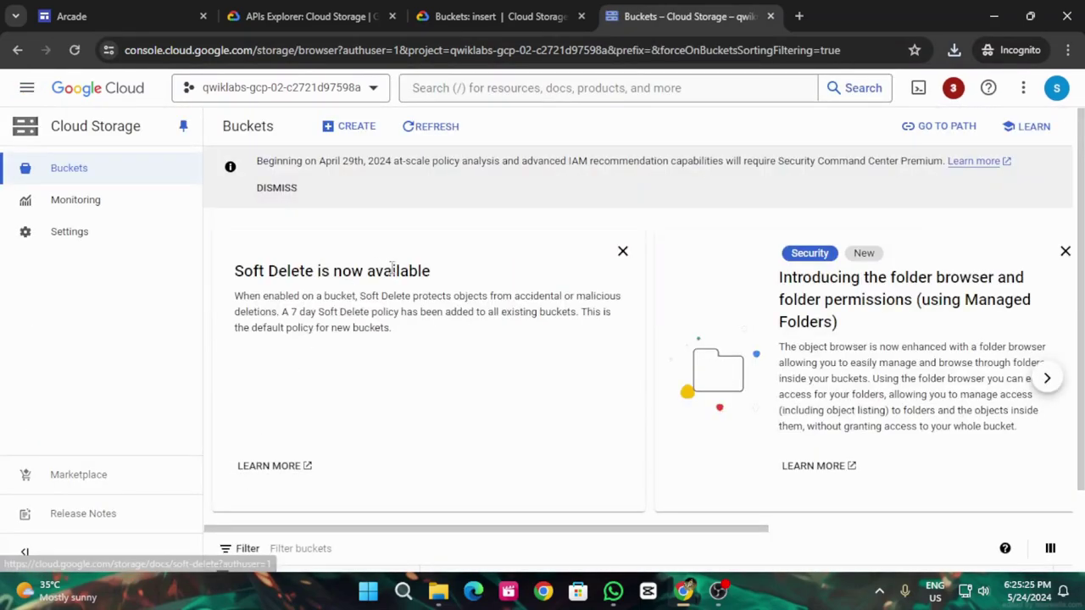
scroll(408, 329, down, 1)
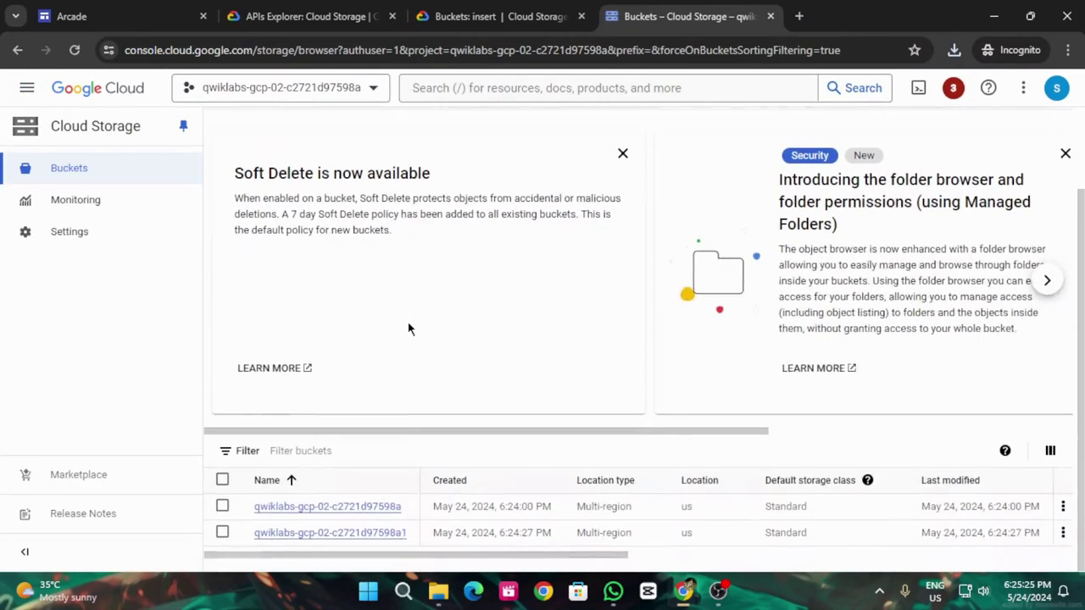
click(322, 509)
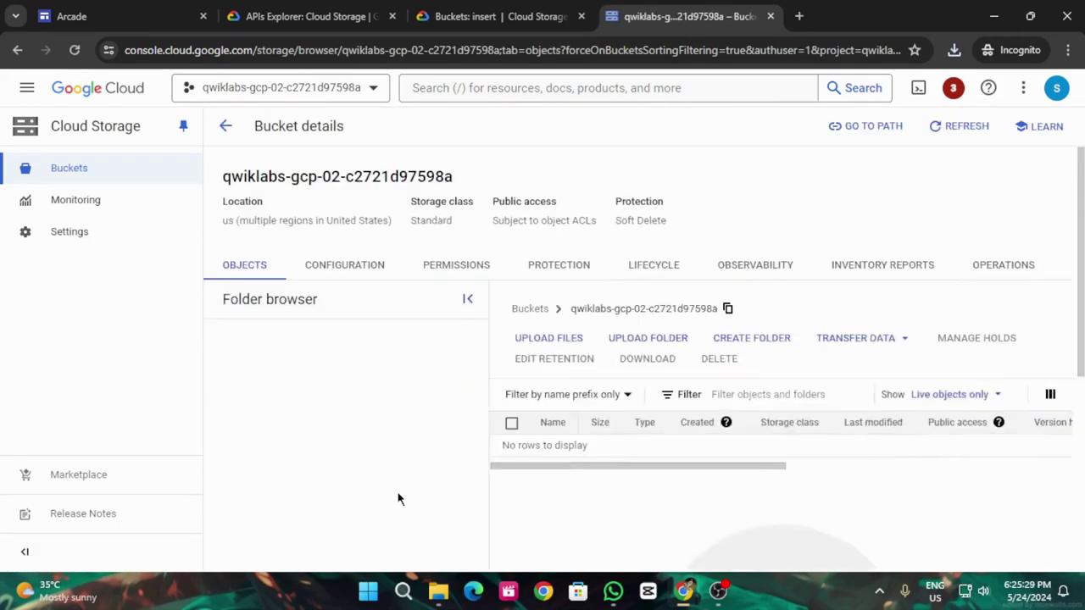
Step: Upload the demo and demo2 images from the Downloads folder to the first bucket
click(551, 339)
click(233, 170)
click(387, 355)
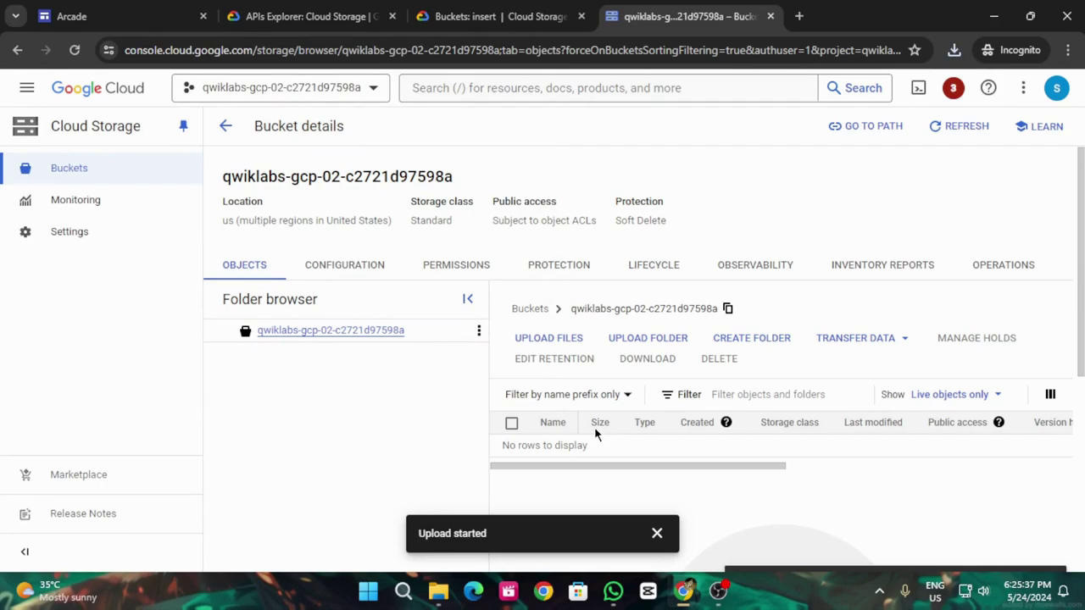
click(550, 338)
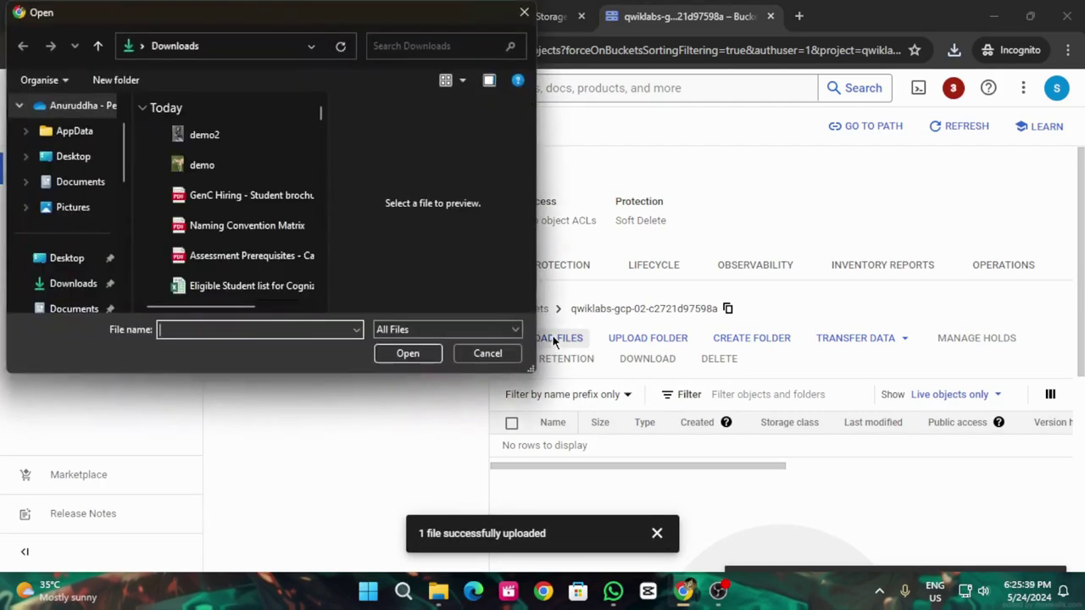
click(222, 136)
click(390, 353)
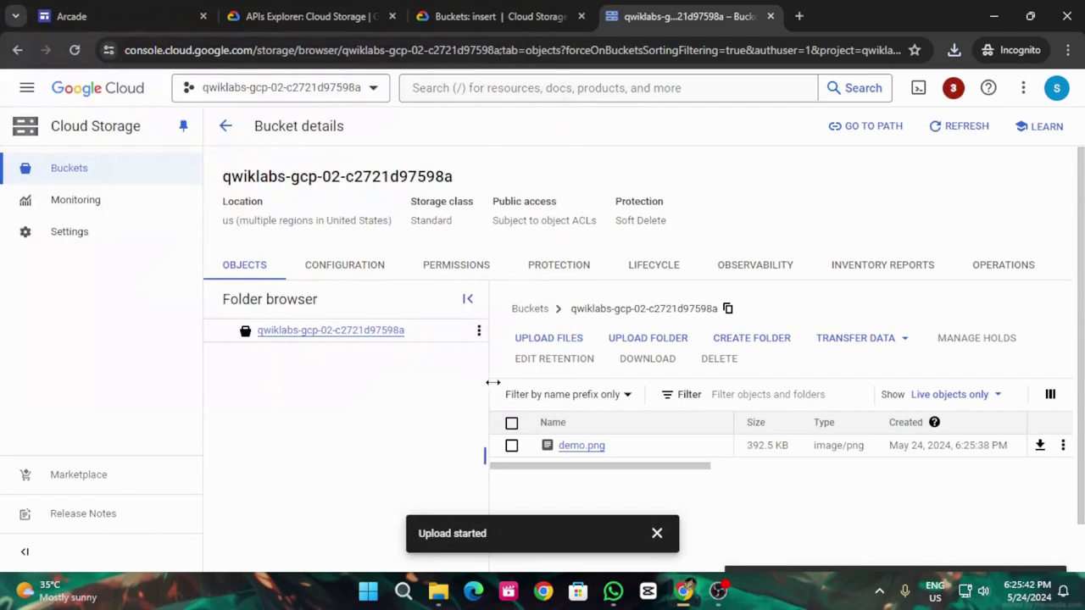
Step: Copy the first required image name from the lab instructions and rename the bucket object demo.png to demo-image1.png
click(292, 16)
scroll(410, 328, up, 2)
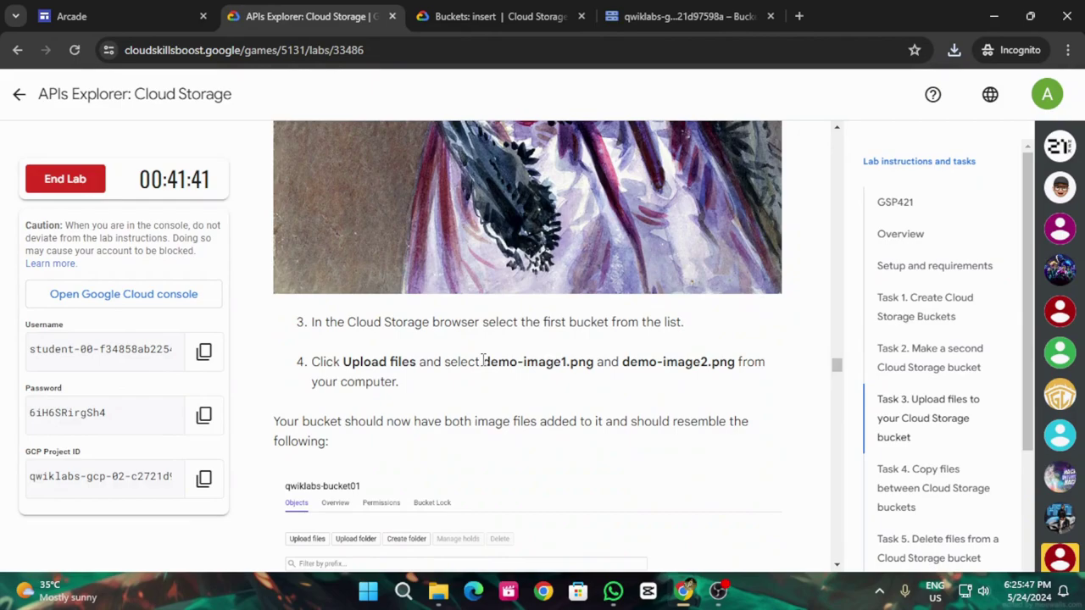
drag(484, 361, 562, 361)
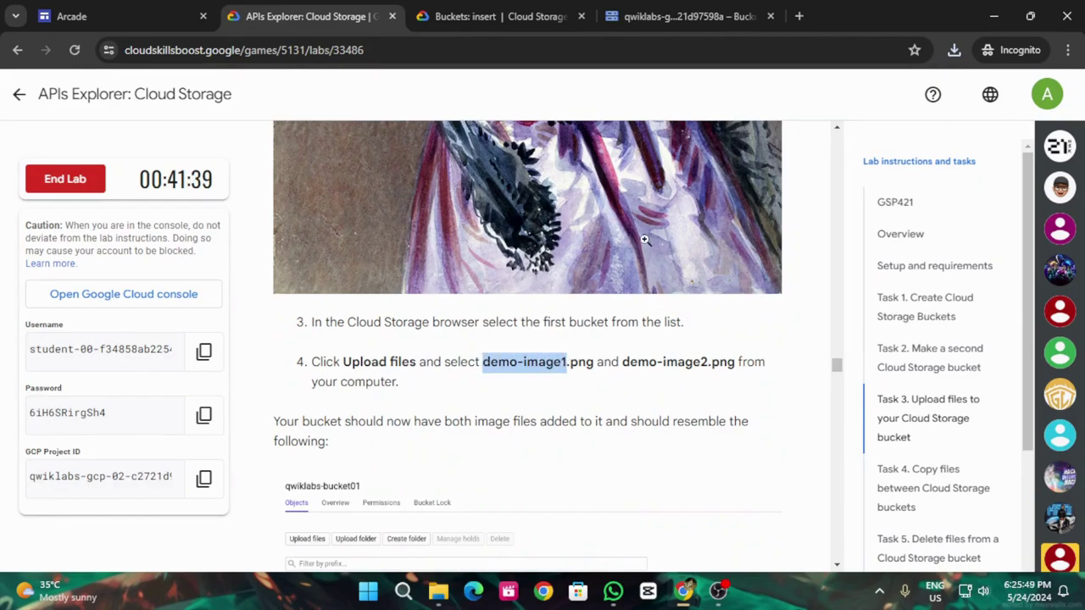
click(486, 16)
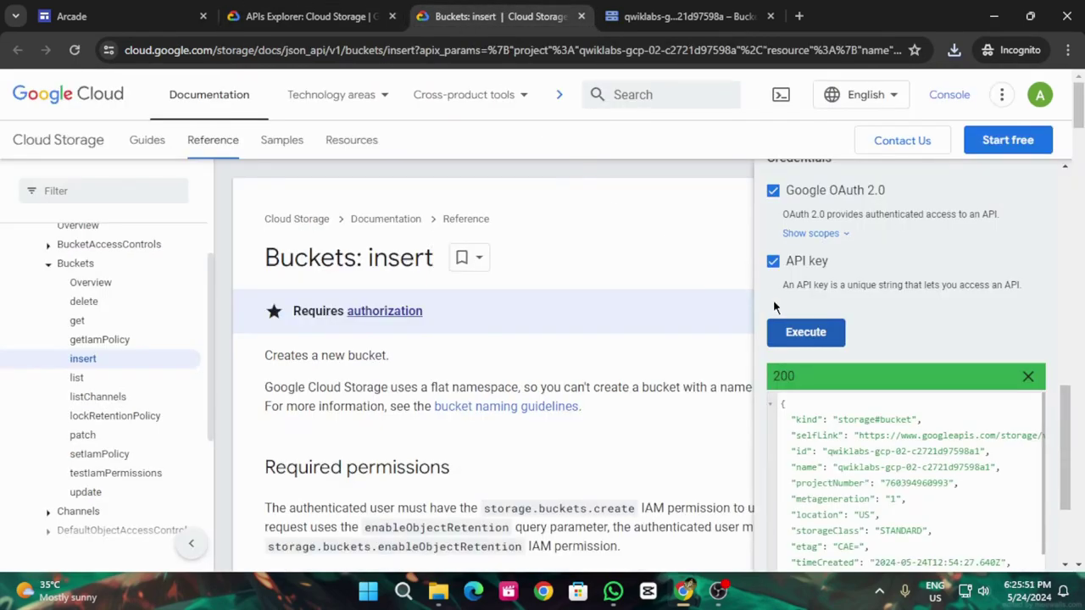
click(685, 16)
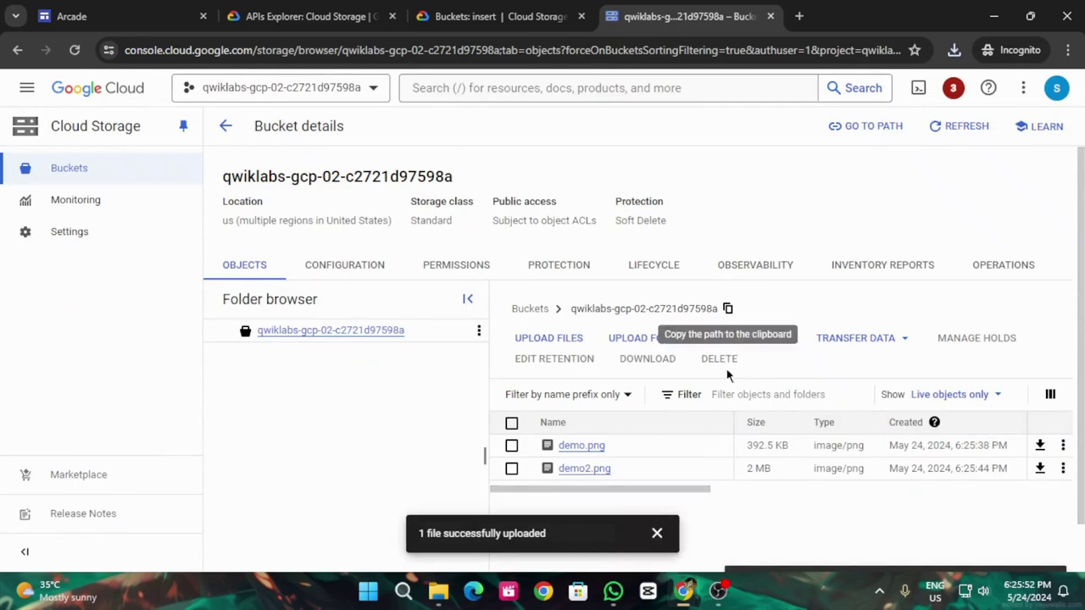
click(1063, 445)
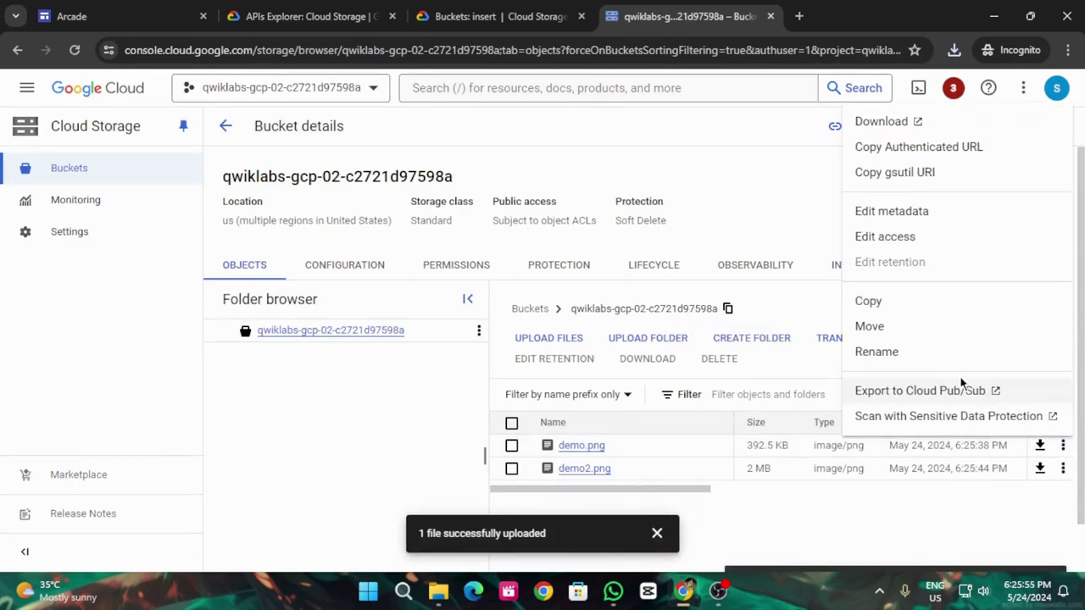
click(906, 355)
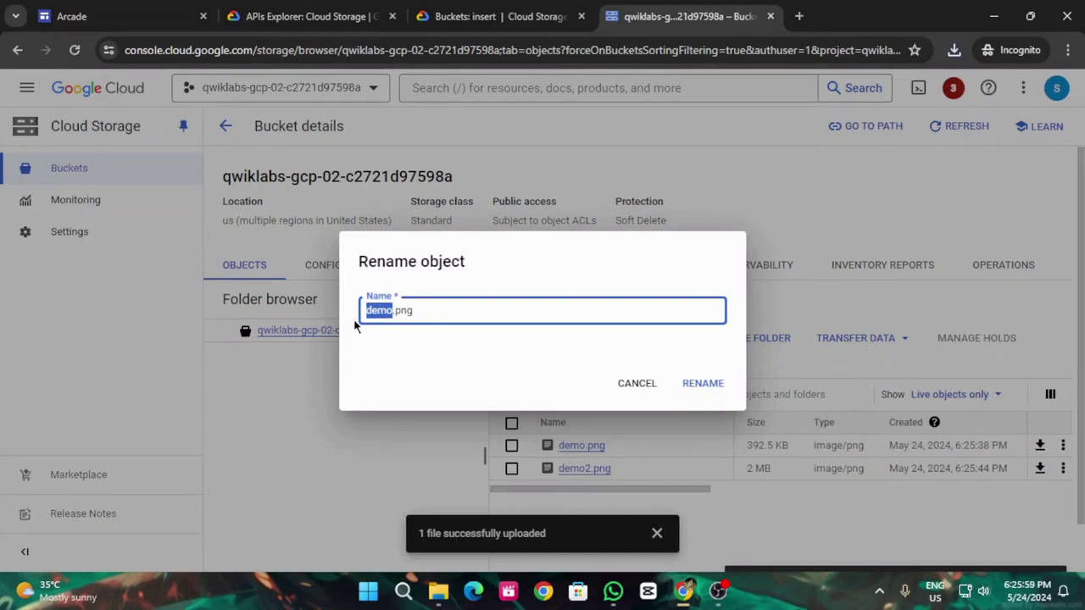
text(demo-image1)
click(703, 383)
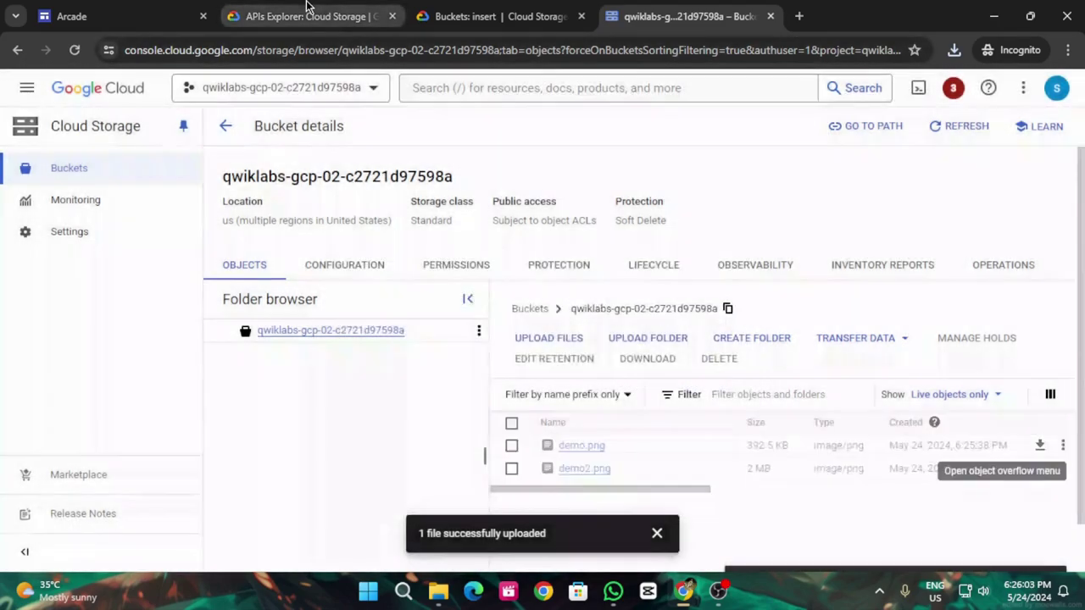
Step: Copy the second required image name from the lab instructions and rename the bucket object demo2.png to demo-image2.png
click(308, 9)
drag(624, 363, 700, 363)
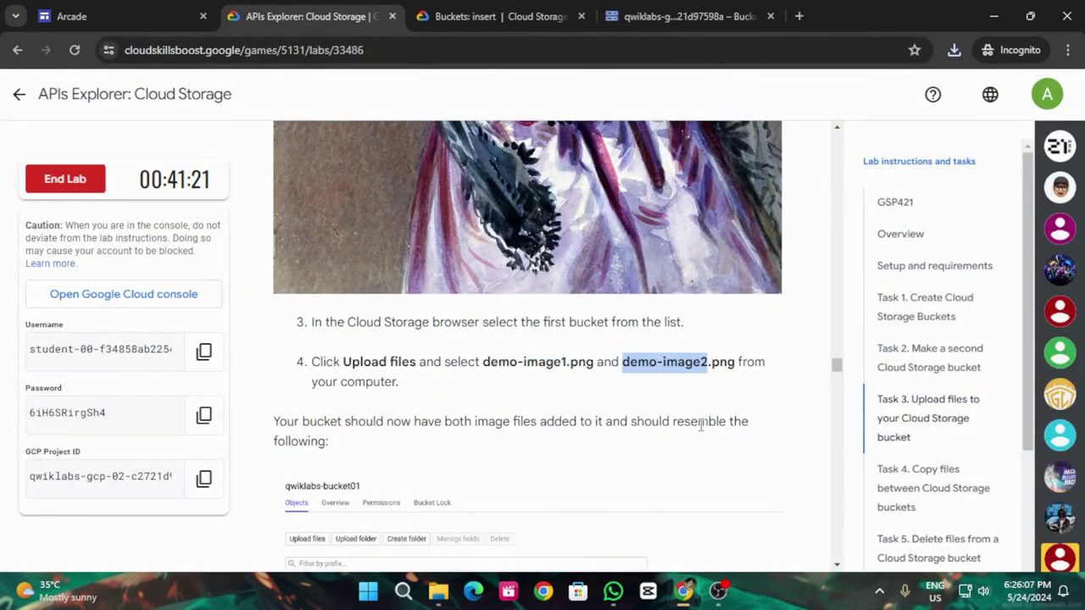
click(687, 17)
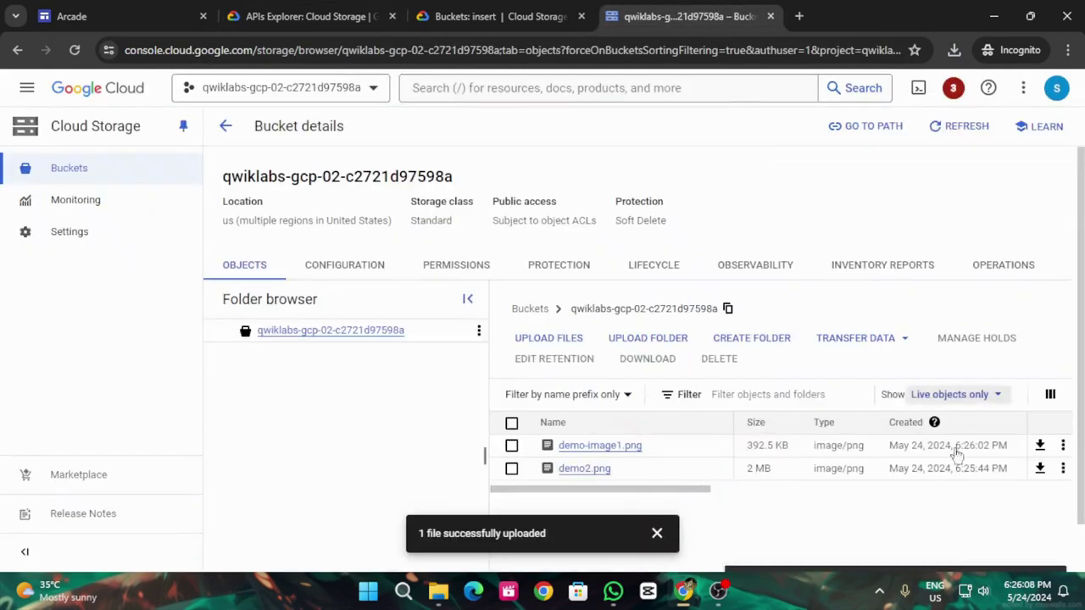
click(1064, 470)
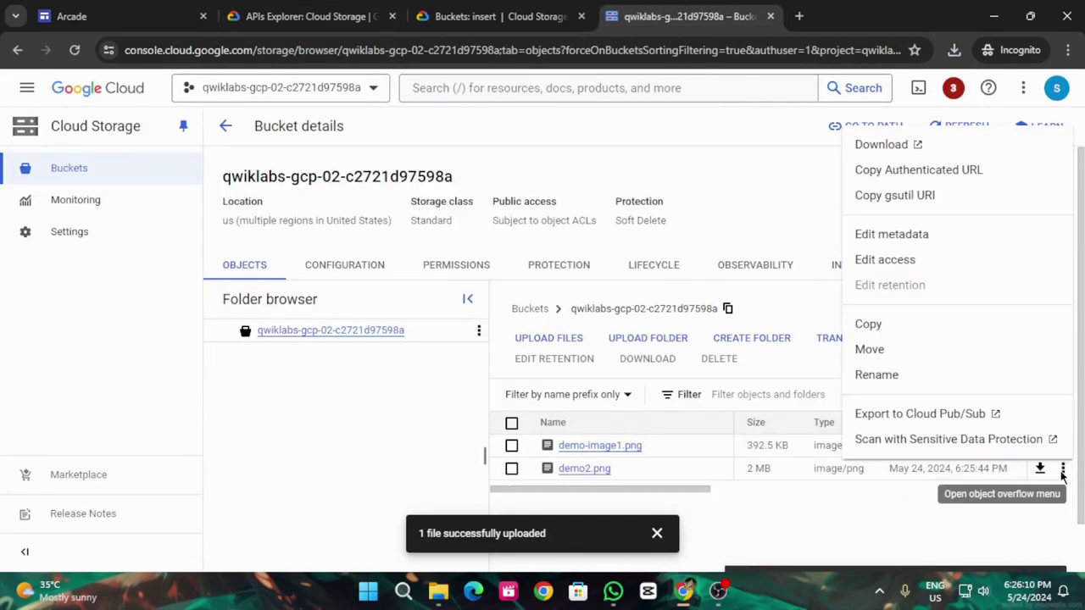
click(877, 377)
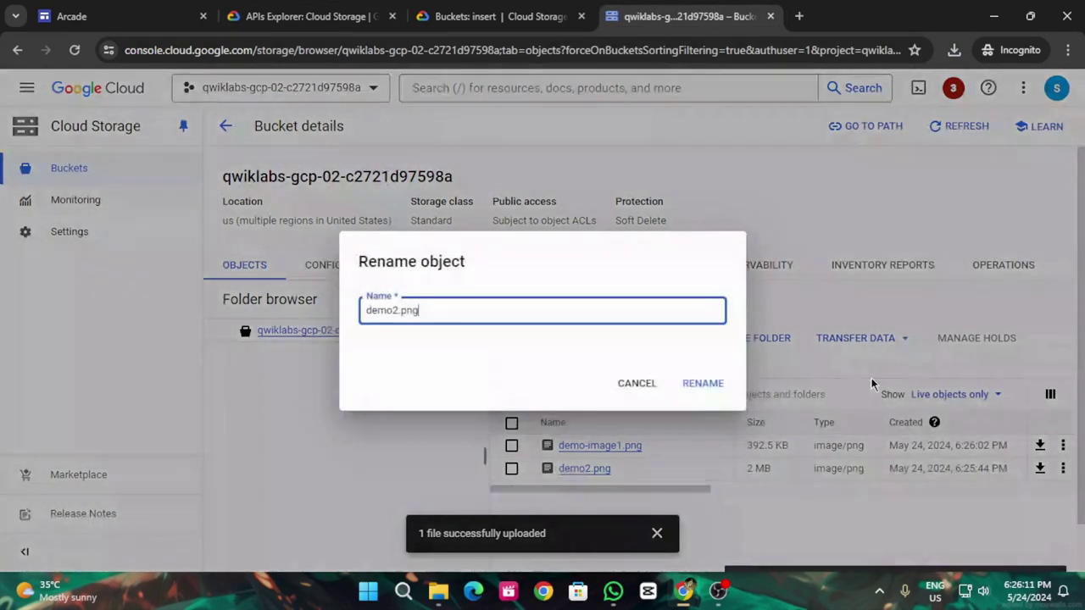
click(374, 310)
drag(394, 311, 357, 313)
text(demo-image2)
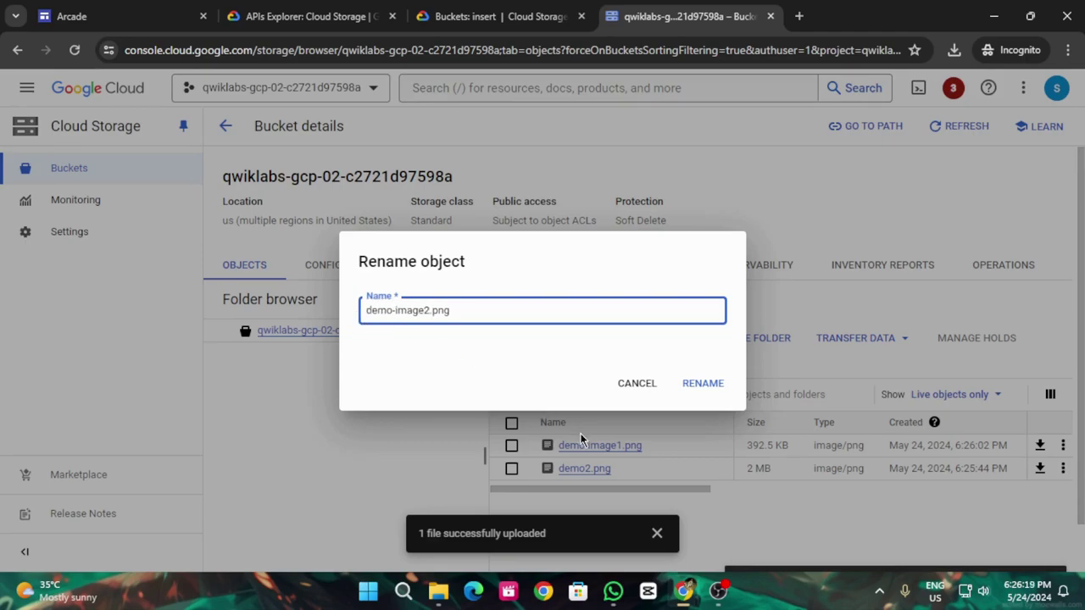
click(702, 384)
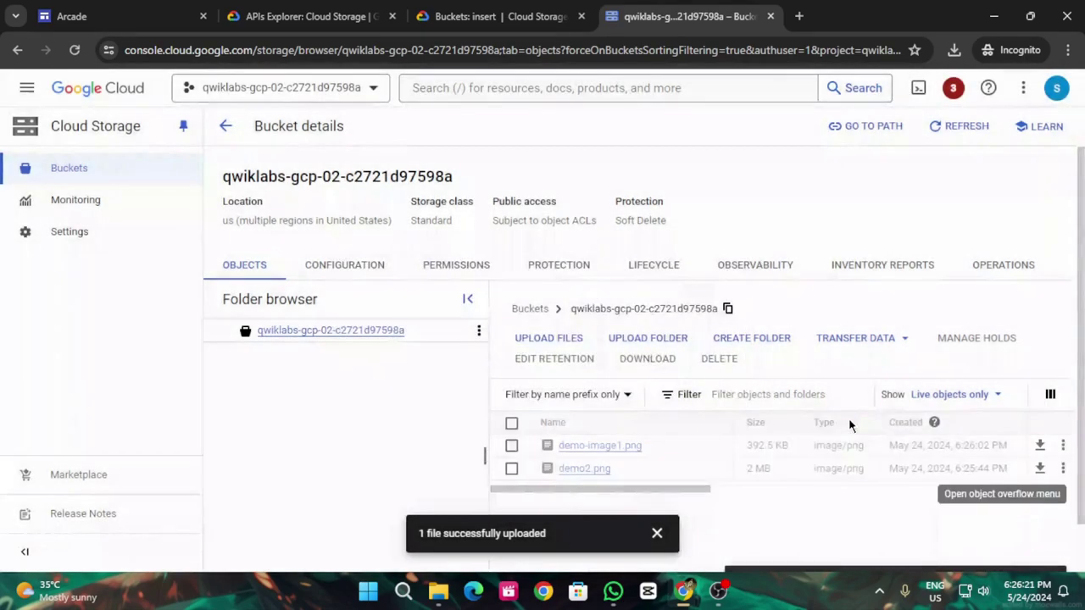
click(657, 533)
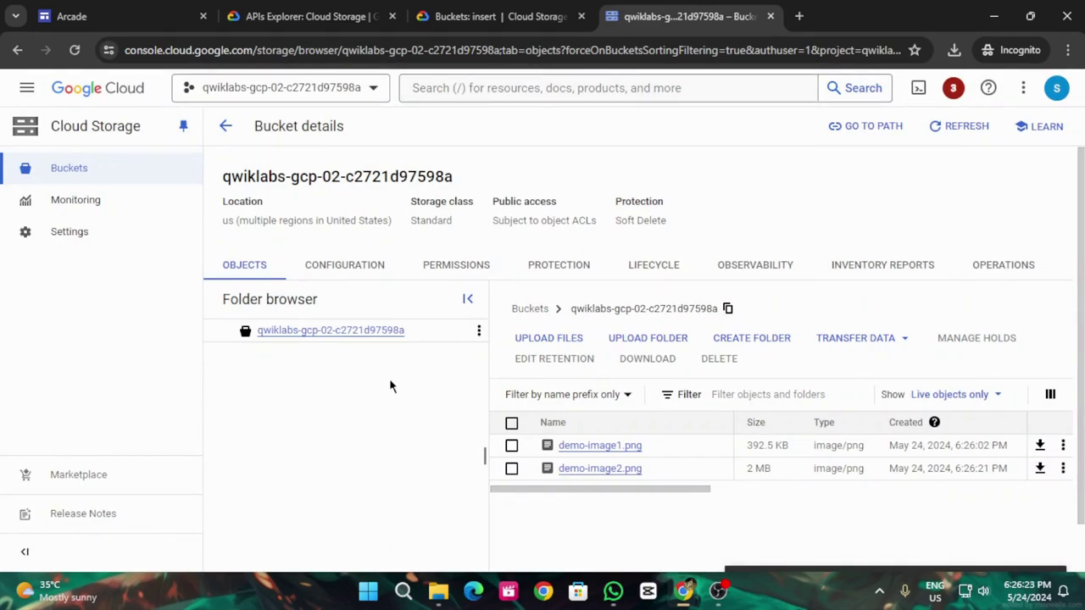
Step: Check the lab progress for the objective of uploading demo-image1.png and demo-image2.png to the Cloud Storage bucket
click(327, 17)
scroll(595, 394, down, 6)
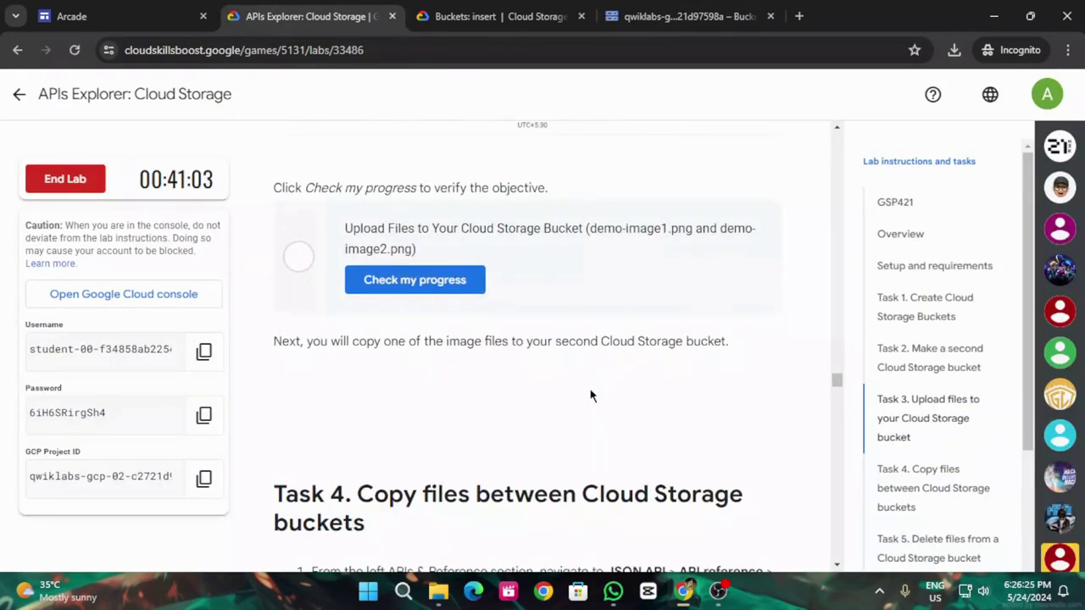
click(400, 282)
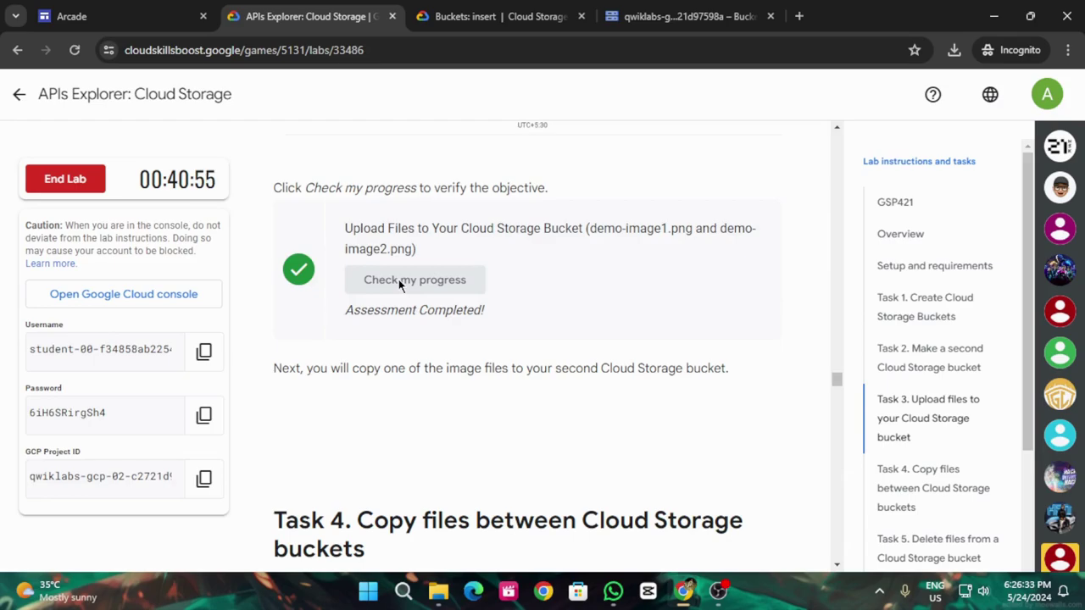
Step: Open the Objects: copy reference linked in Task 4 and set sourceBucket to the lab's project ID, qwiklabs-gcp-02-c2721d97598a
scroll(543, 364, down, 5)
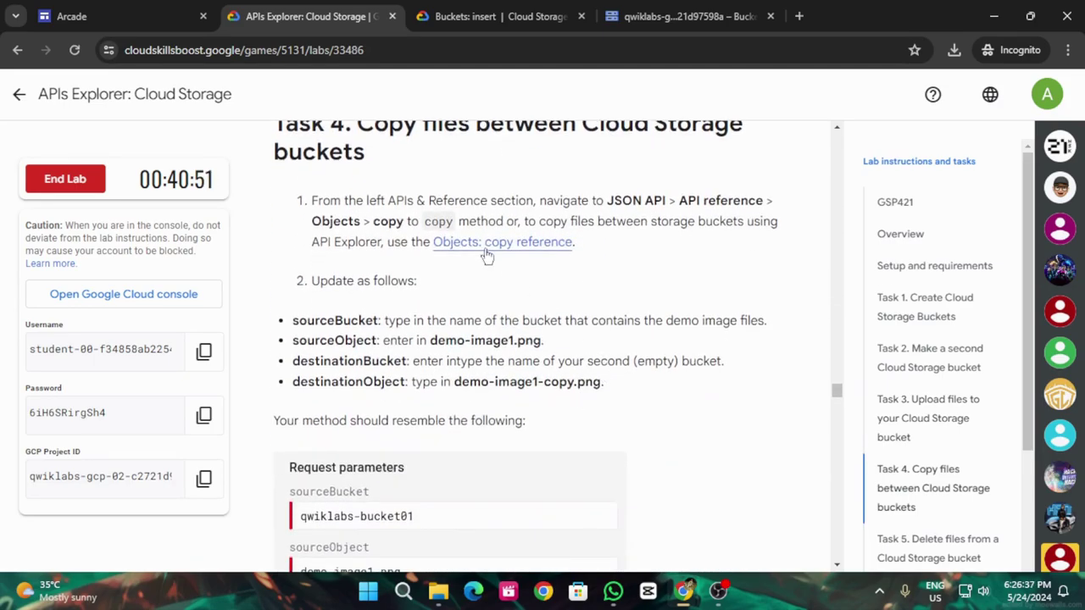
click(482, 244)
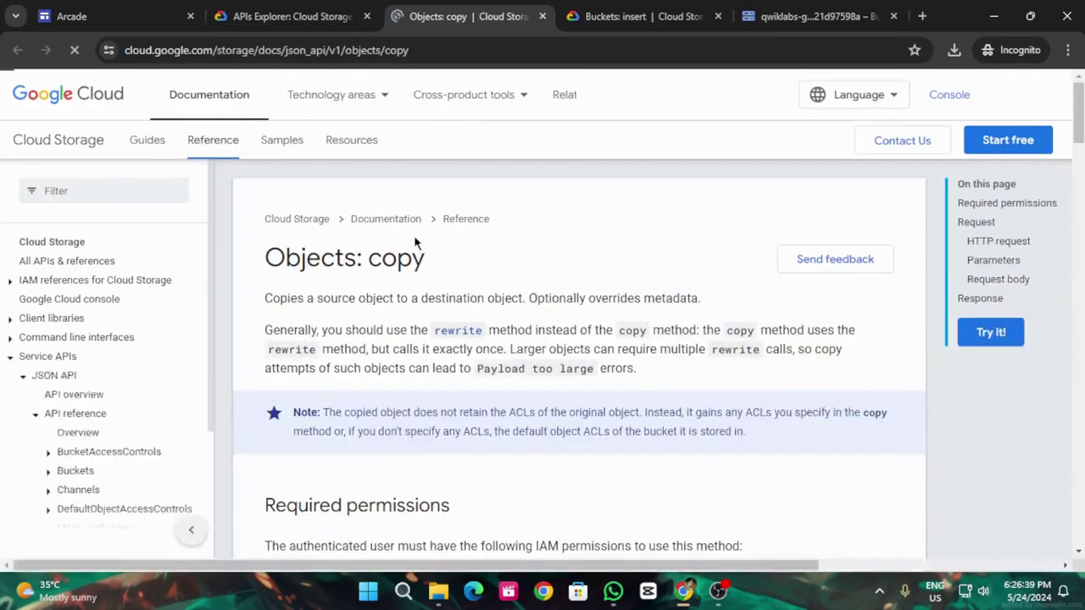
key(ctrl+shift+Tab)
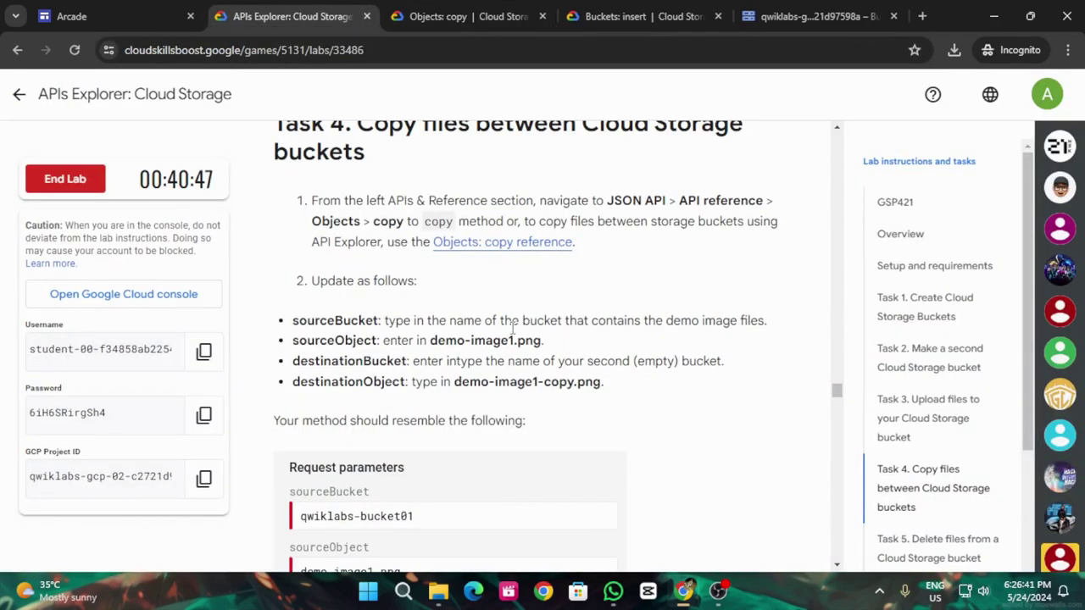
scroll(512, 328, down, 1)
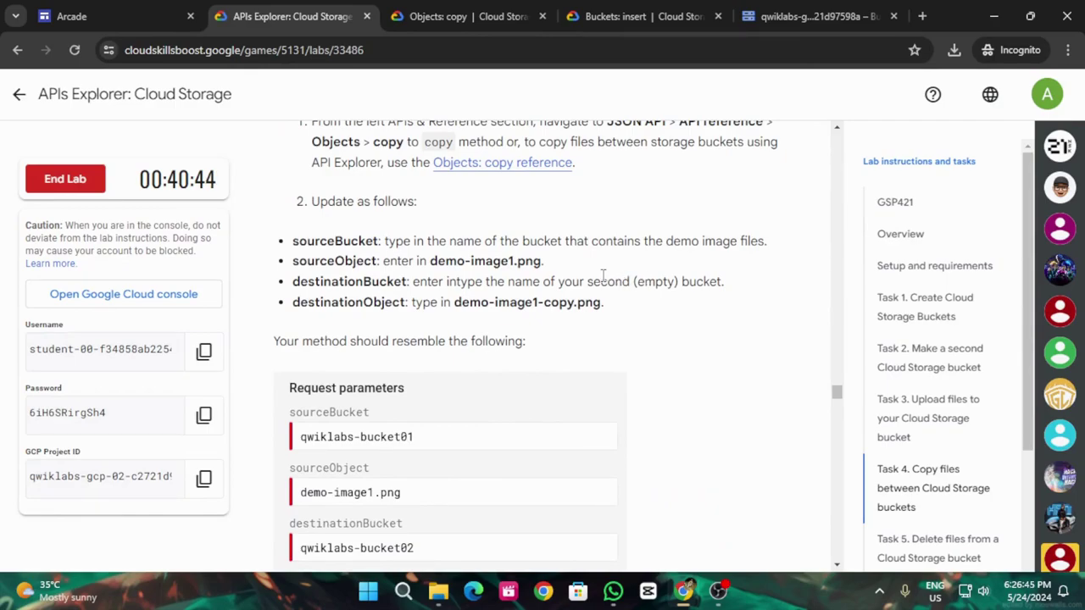
click(203, 478)
click(432, 10)
click(795, 351)
key(ctrl+v)
Step: Copy the source object name from the Task 4 instructions and set sourceObject to demo-image1.png in the copy method
key(ctrl+shift+Tab)
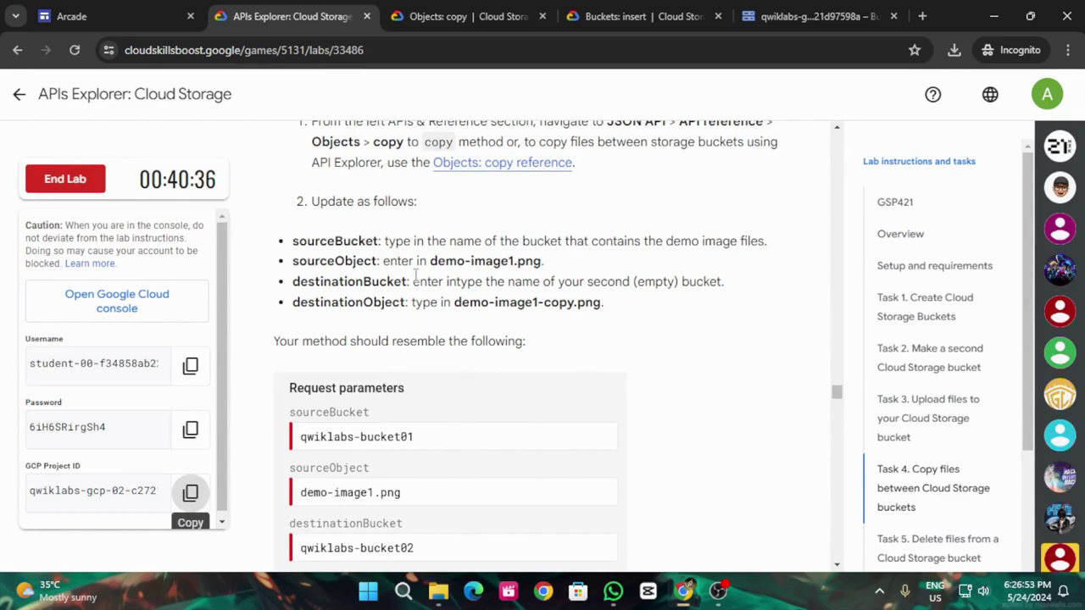
drag(430, 268, 543, 264)
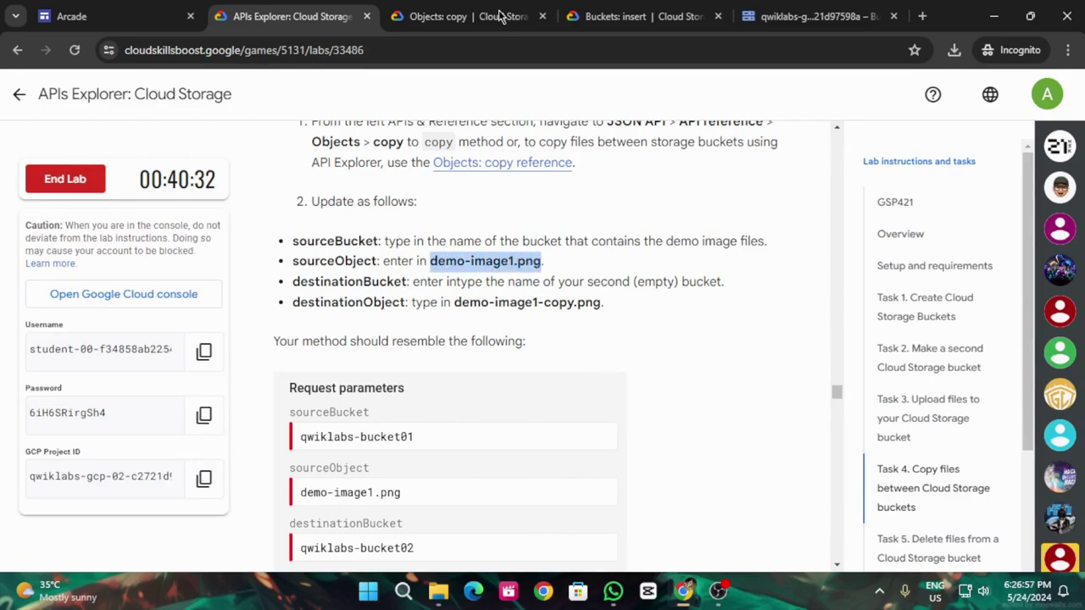
key(ctrl+Tab)
click(816, 414)
key(ctrl+v)
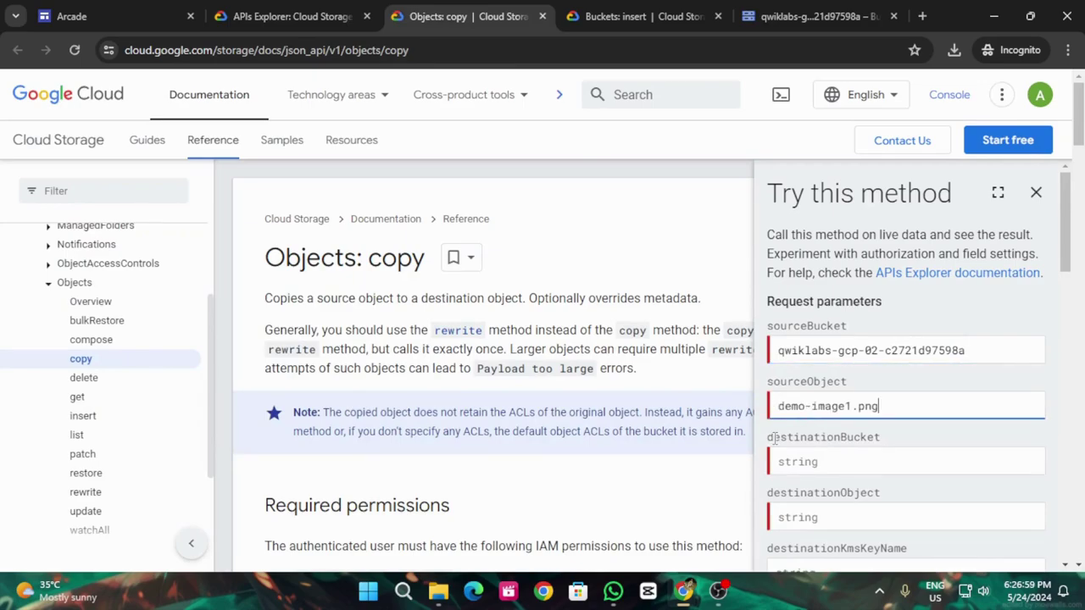
Step: Set destinationBucket to the second bucket's name, qwiklabs-gcp-02-c2721d97598a1, using the project ID copied from the lab page
click(310, 8)
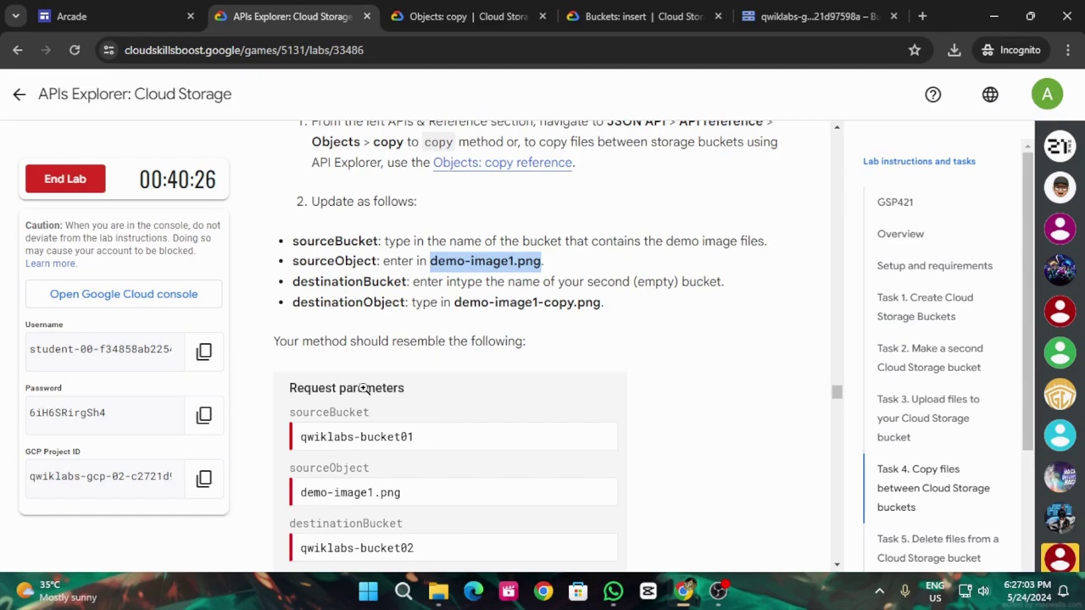
click(204, 478)
click(416, 12)
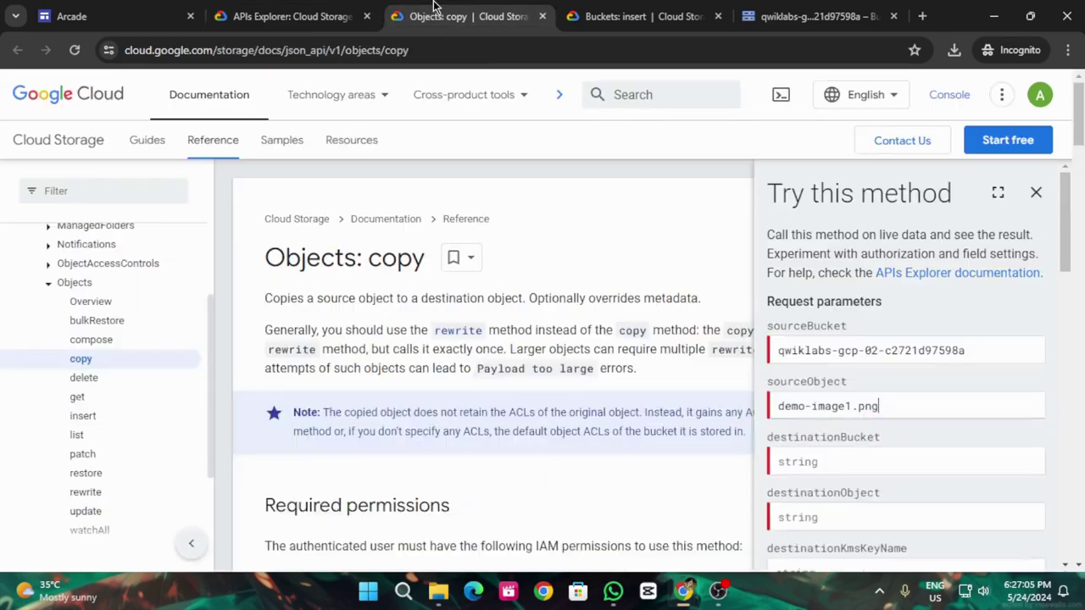
click(831, 462)
key(ctrl+v)
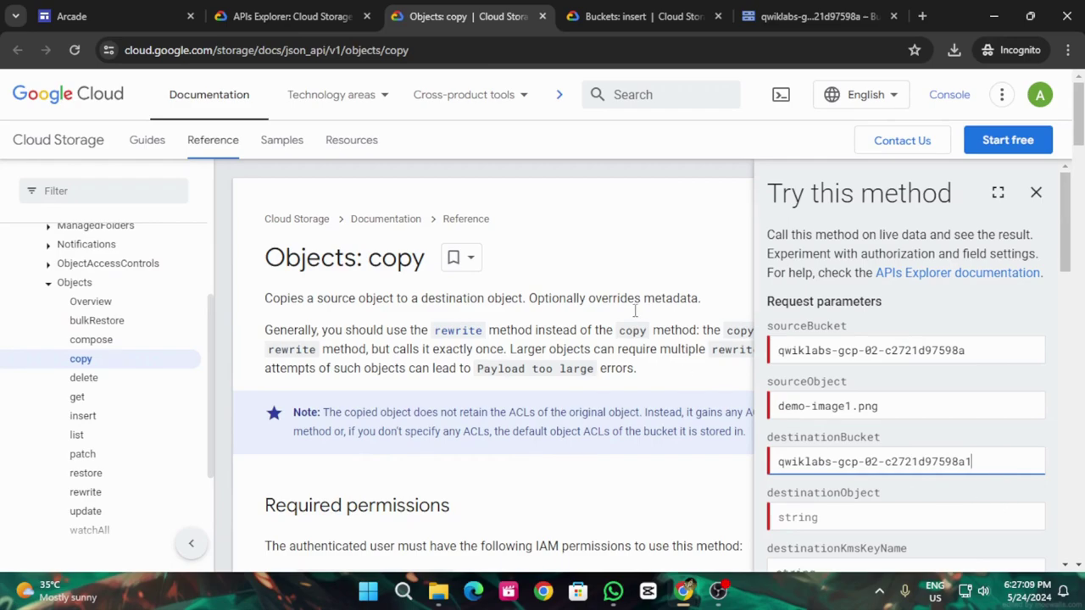
Step: Copy the destination object name from the Task 4 instructions and set destinationObject to demo-image1-copy.png
click(303, 10)
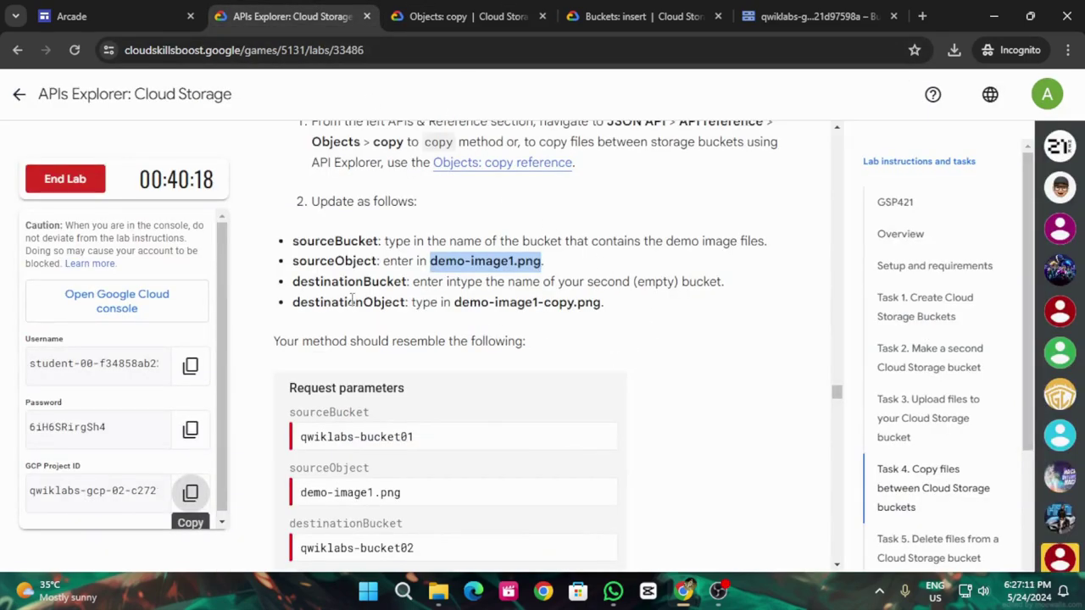
drag(456, 303, 594, 305)
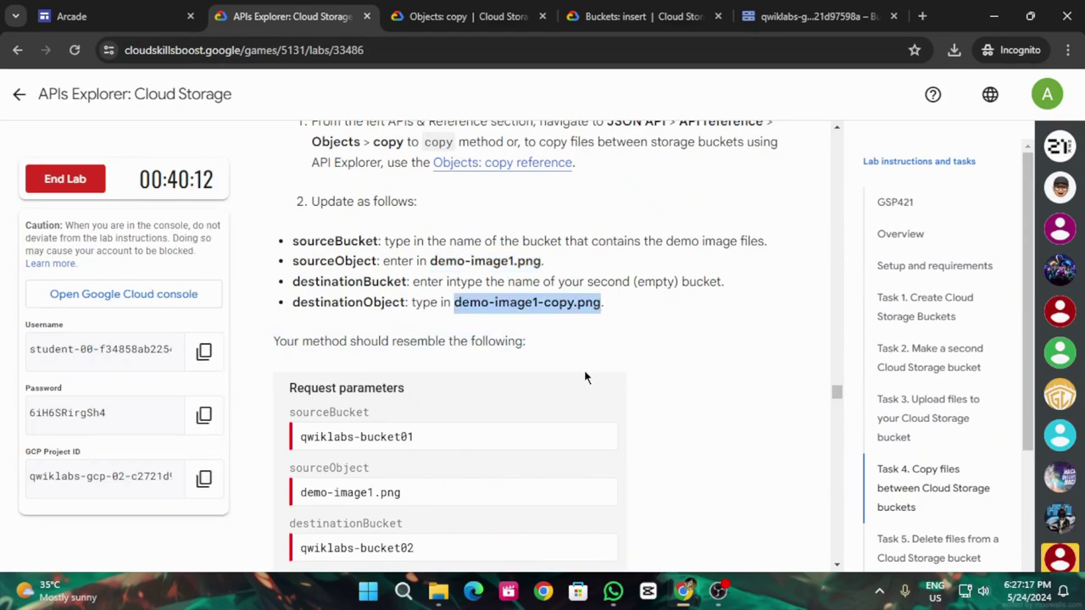
click(460, 16)
scroll(966, 496, down, 2)
click(831, 359)
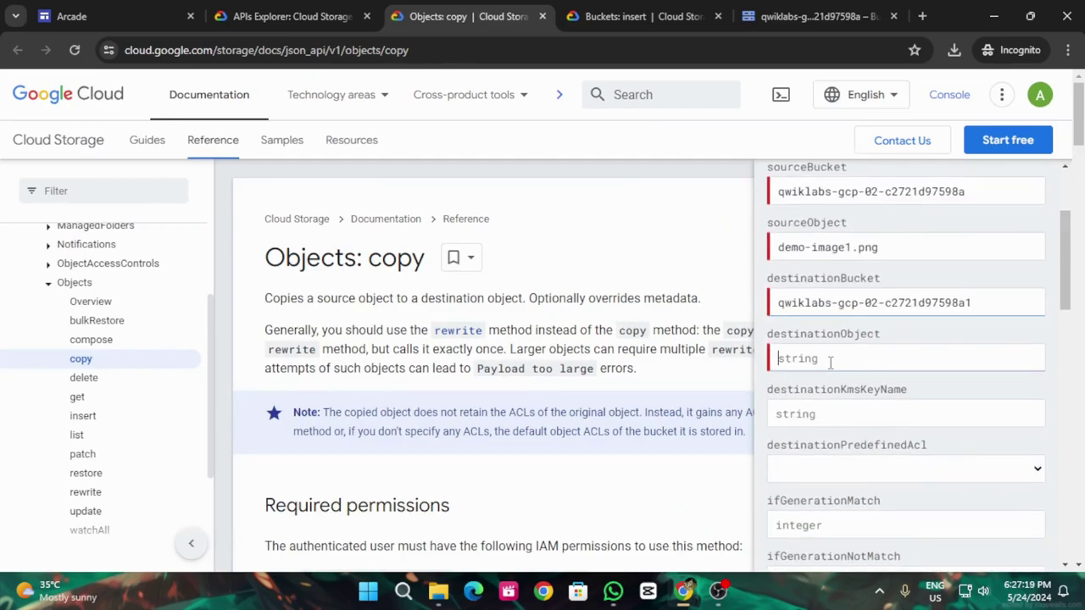
key(ctrl+v)
Step: Following the lab's credentials instructions, execute the copy request with Google OAuth 2.0 and API key selected, authorizing it with the student account
click(292, 15)
scroll(459, 348, down, 5)
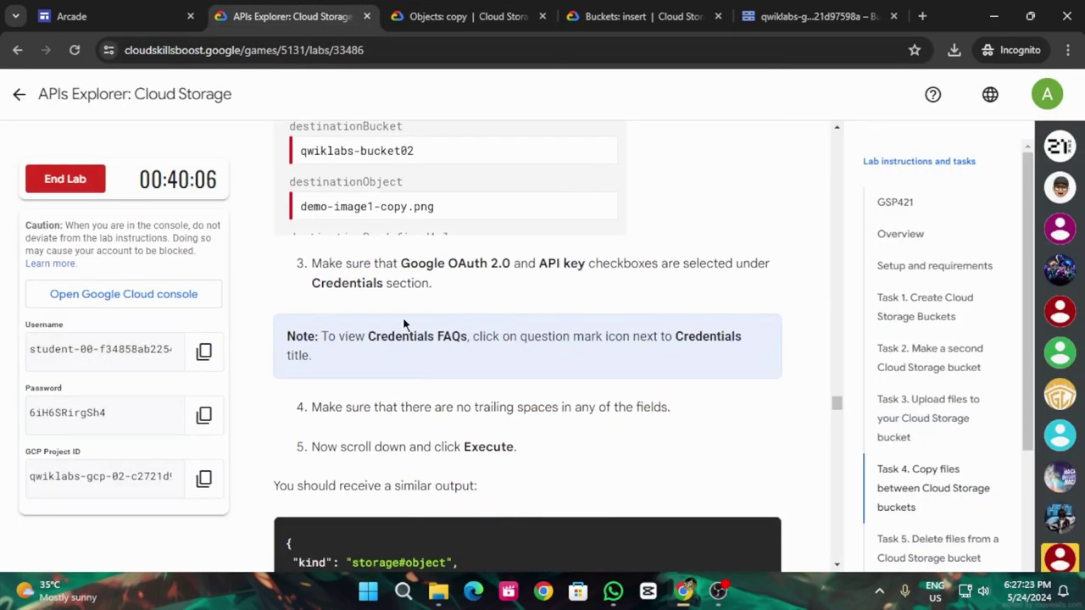
scroll(404, 325, down, 2)
click(461, 16)
scroll(912, 479, down, 5)
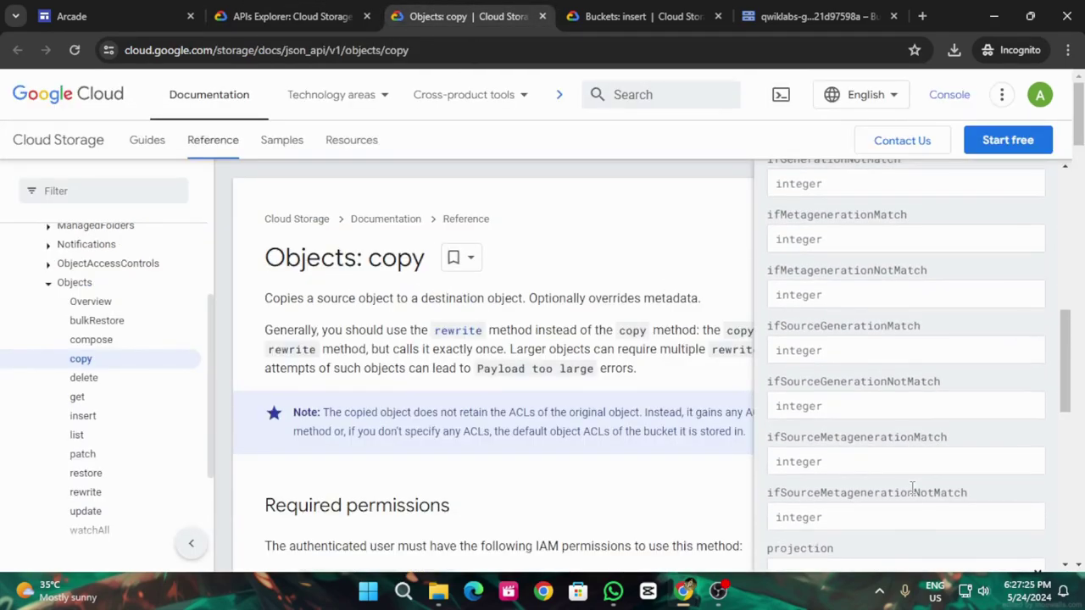
scroll(912, 488, down, 8)
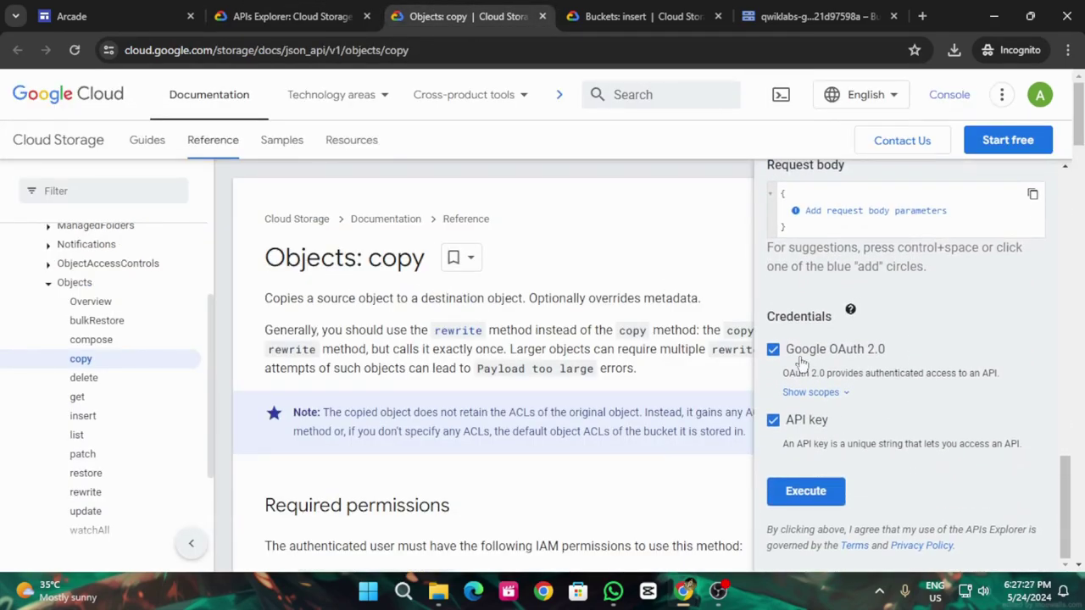
click(829, 491)
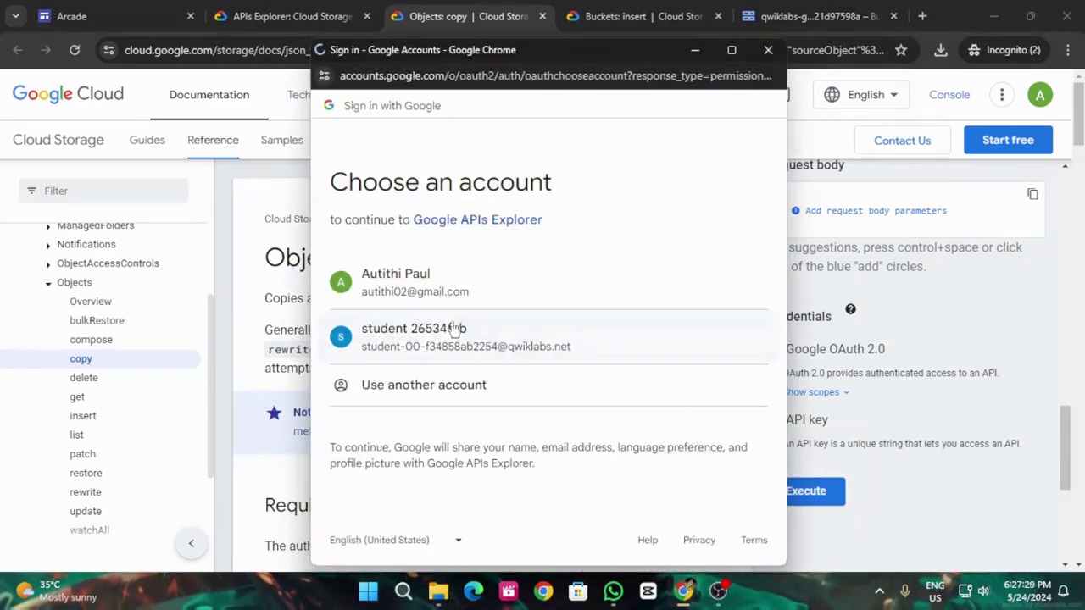
click(440, 334)
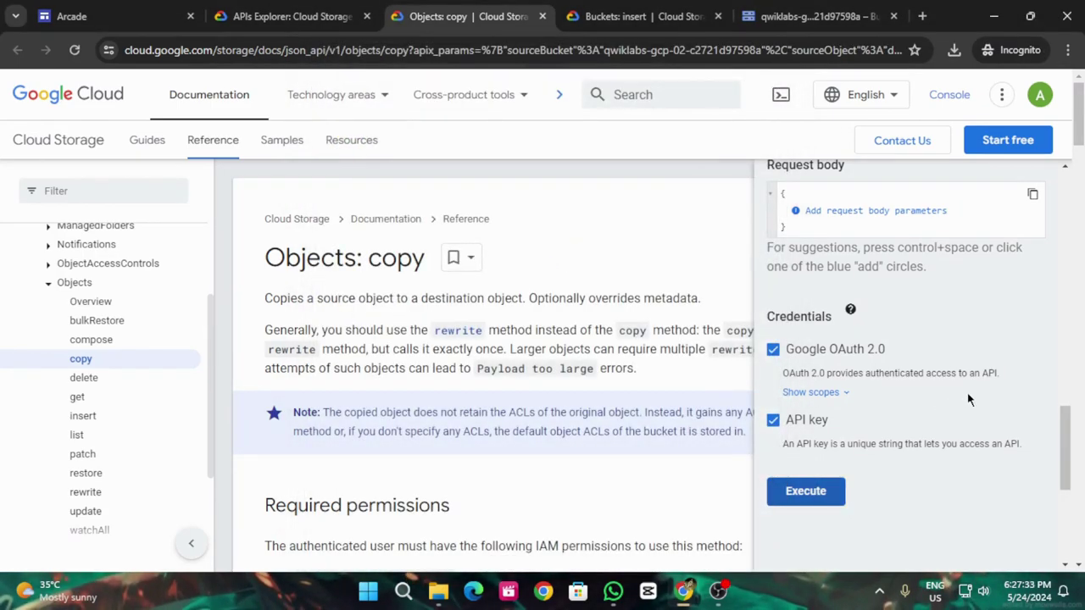
scroll(870, 330, down, 1)
Step: Check the lab progress for the Task 4 objective of copying files between Cloud Storage buckets
click(288, 16)
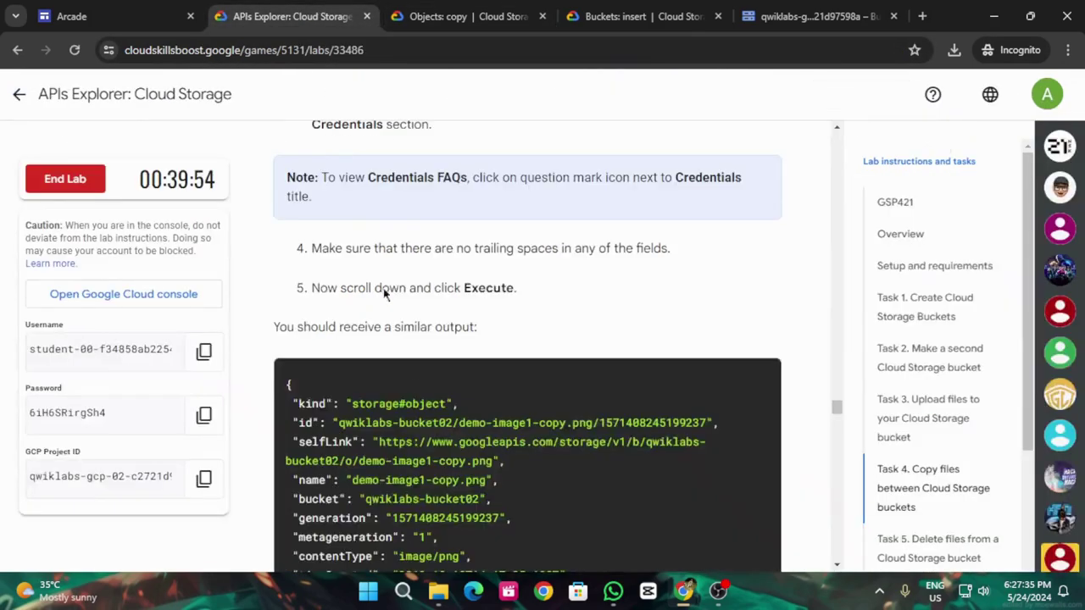
scroll(433, 398, down, 10)
click(417, 386)
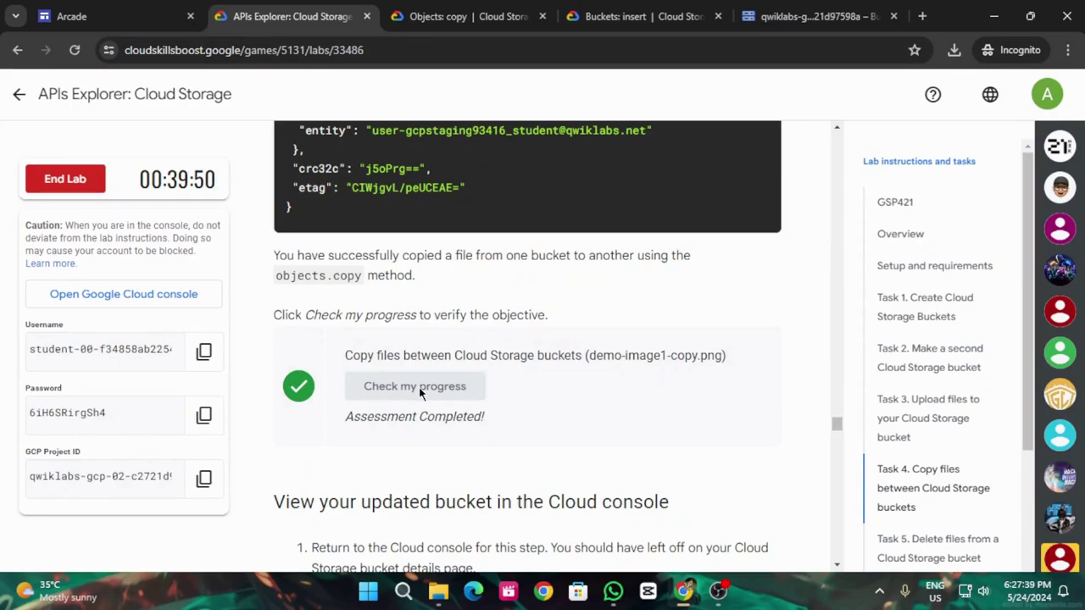
Step: Go on to Task 5 in the lab instructions and open its Objects: delete reference
scroll(419, 392, down, 5)
scroll(430, 403, up, 2)
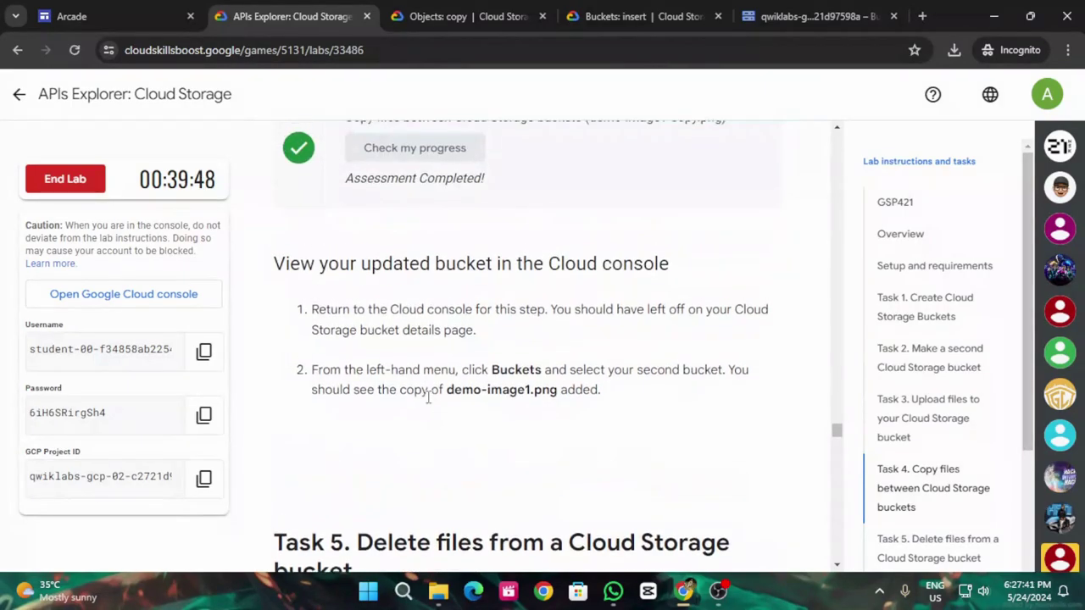
scroll(429, 403, down, 4)
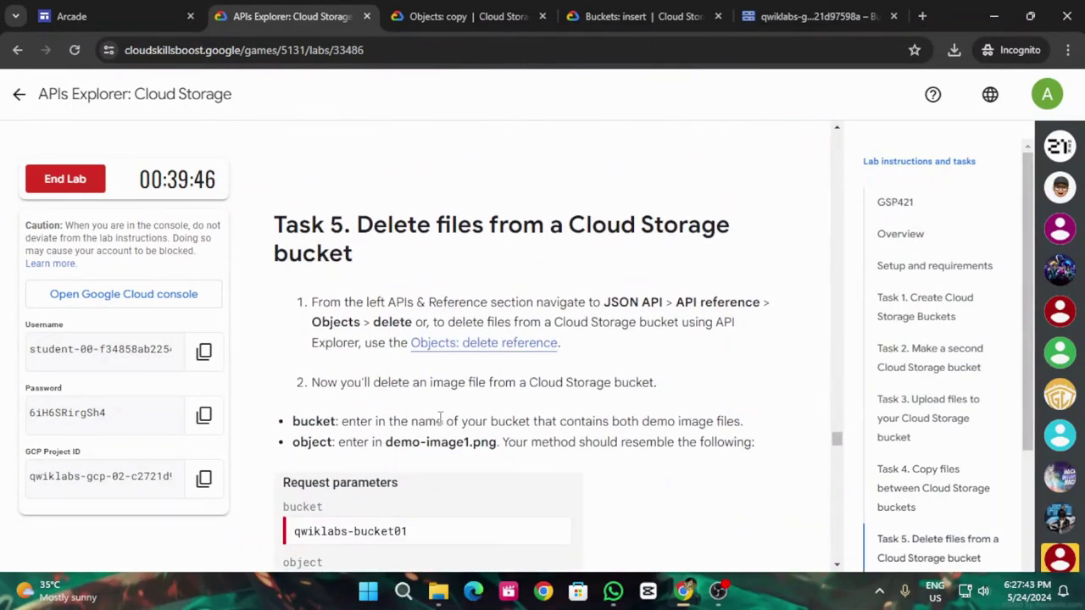
scroll(440, 417, up, 3)
scroll(442, 428, down, 2)
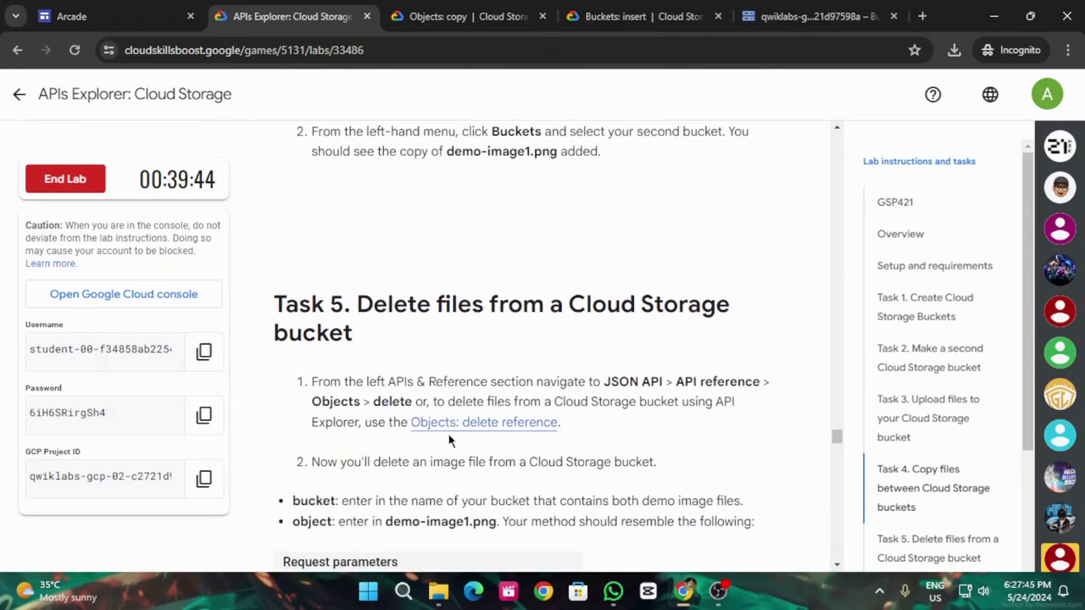
click(472, 426)
Step: Copy the GCP Project ID from the lab page and enter it as the bucket in the Objects: delete method
click(244, 10)
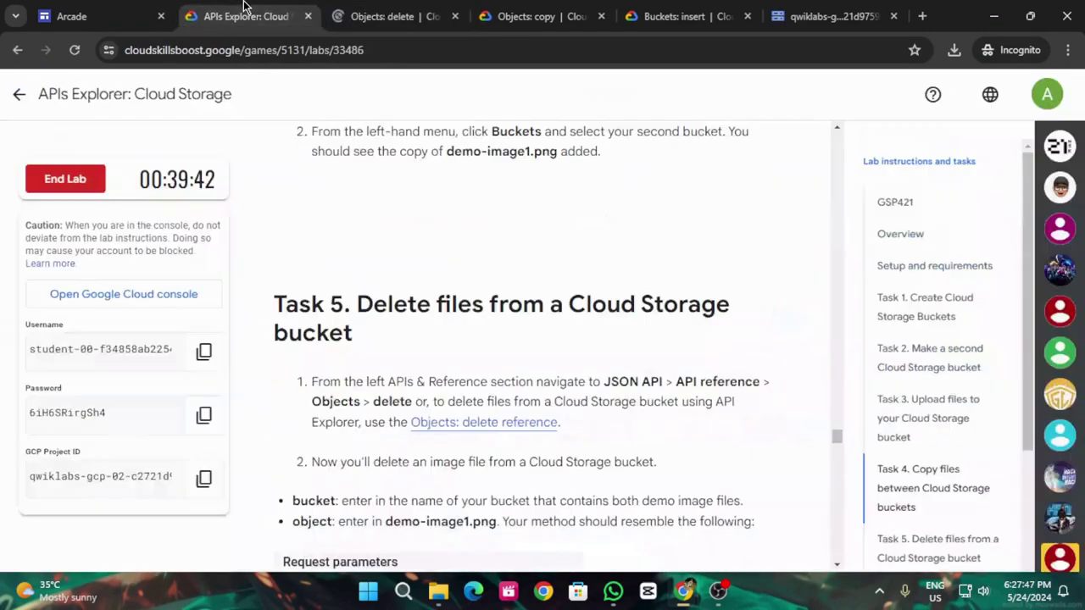
scroll(457, 271, down, 3)
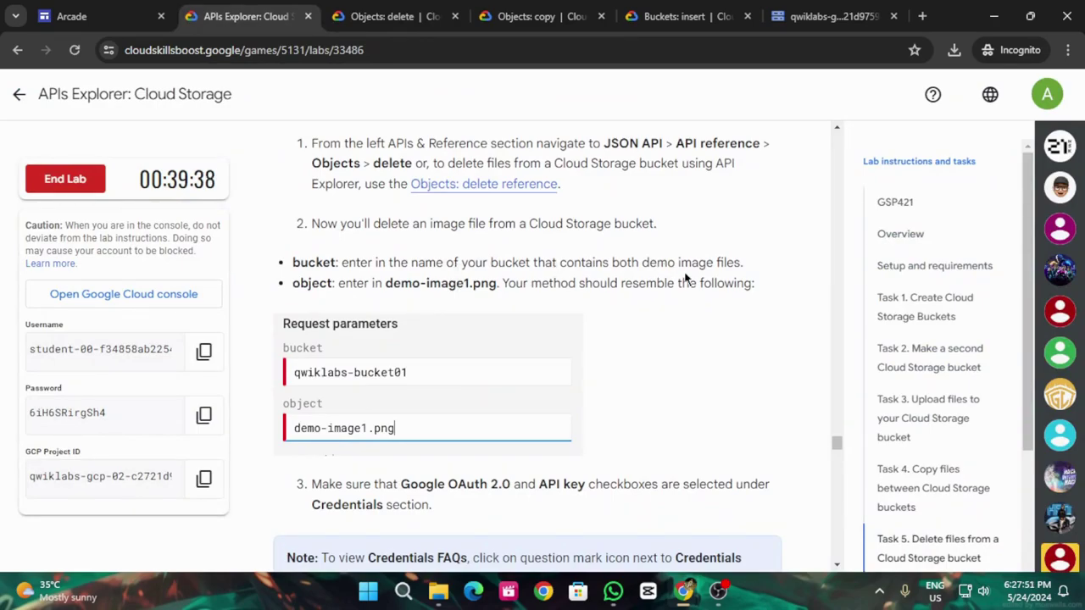
click(203, 477)
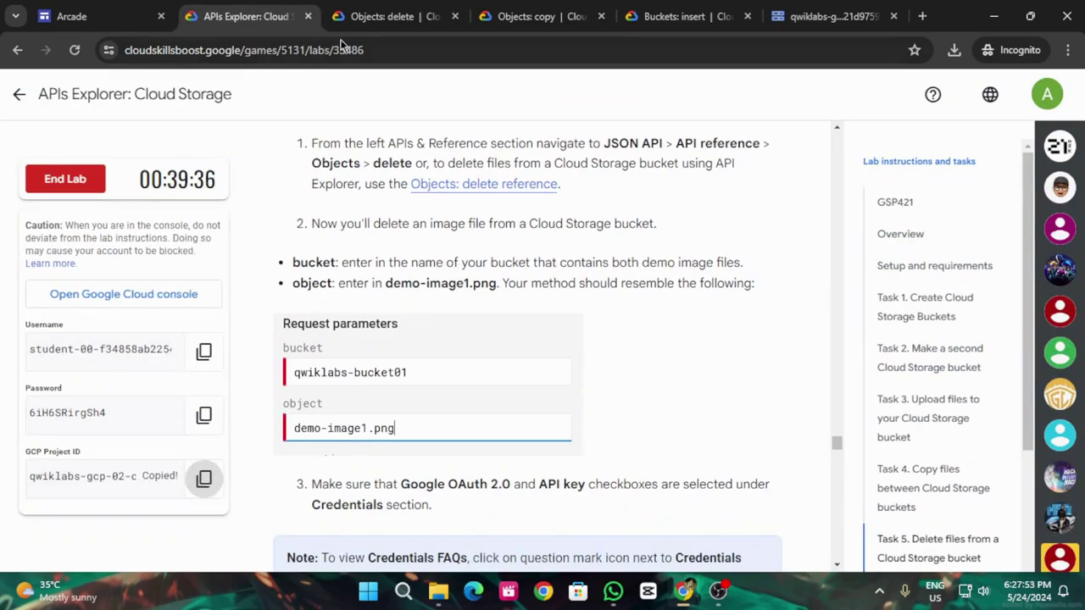
click(392, 16)
click(826, 350)
key(ctrl+v)
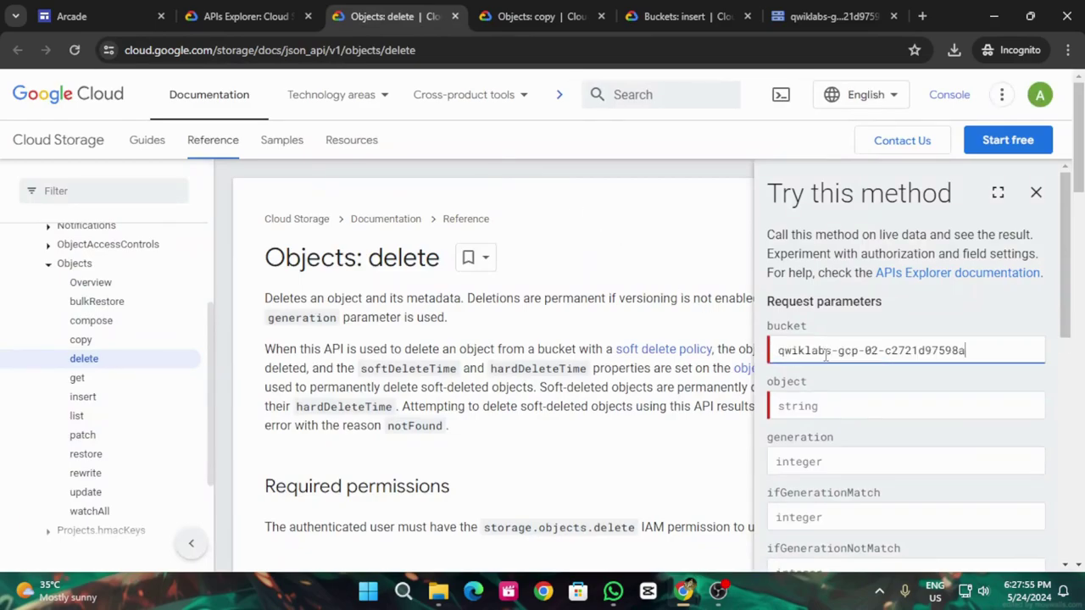
Step: Copy the object name from the Task 5 instructions and set the delete method's object to demo-image1.png
click(245, 16)
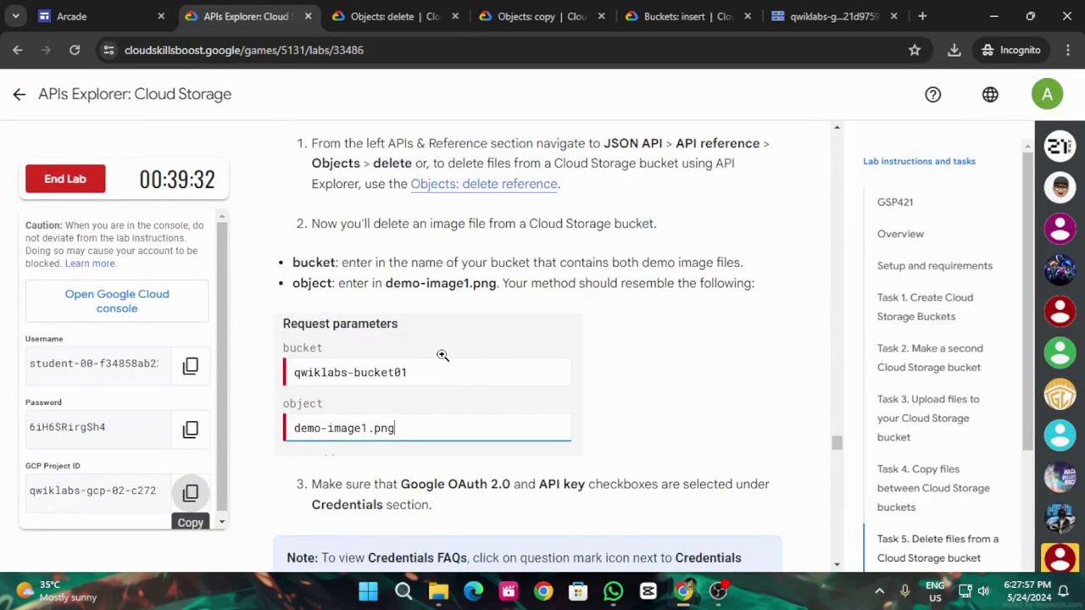
drag(386, 283, 501, 284)
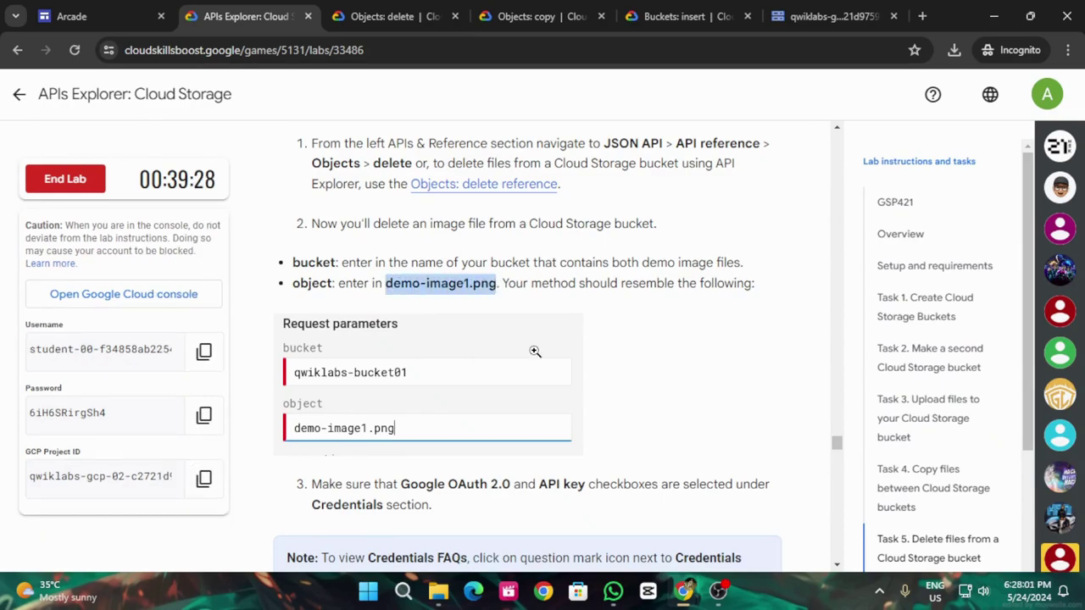
key(ctrl+Tab)
click(802, 410)
key(ctrl+v)
Step: Following the Task 5 instructions, execute the delete request with Google OAuth 2.0 and API key selected, and check the response
click(246, 17)
scroll(539, 404, down, 5)
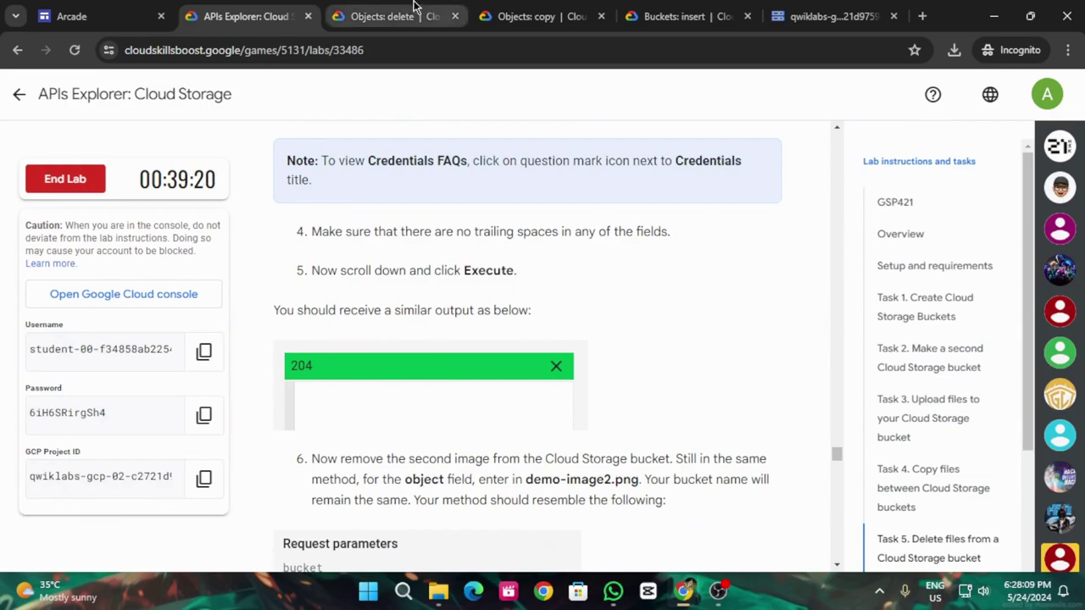
click(416, 16)
scroll(899, 382, down, 6)
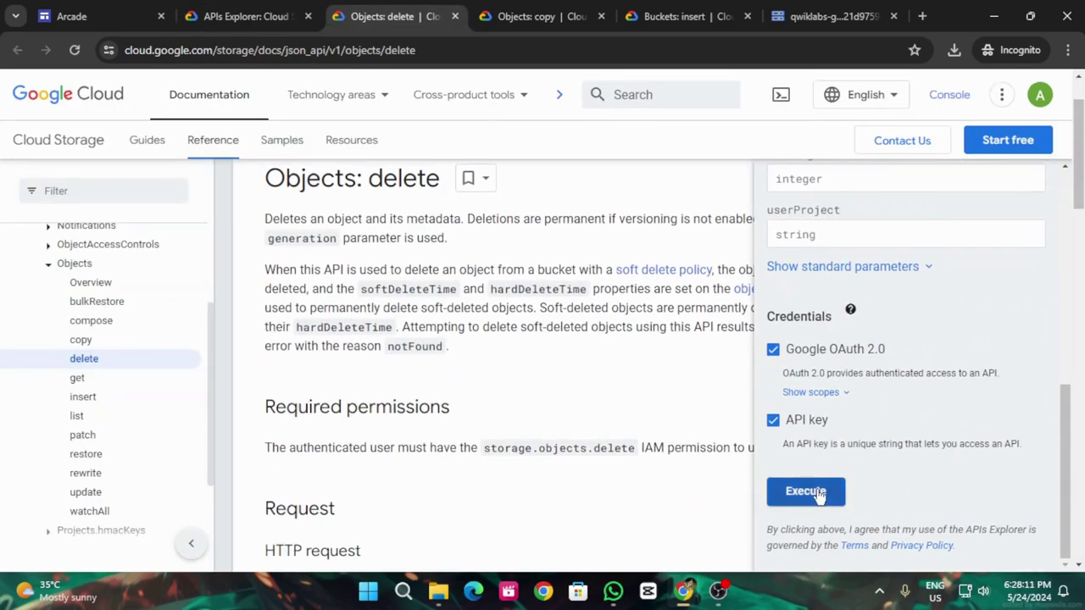
click(817, 493)
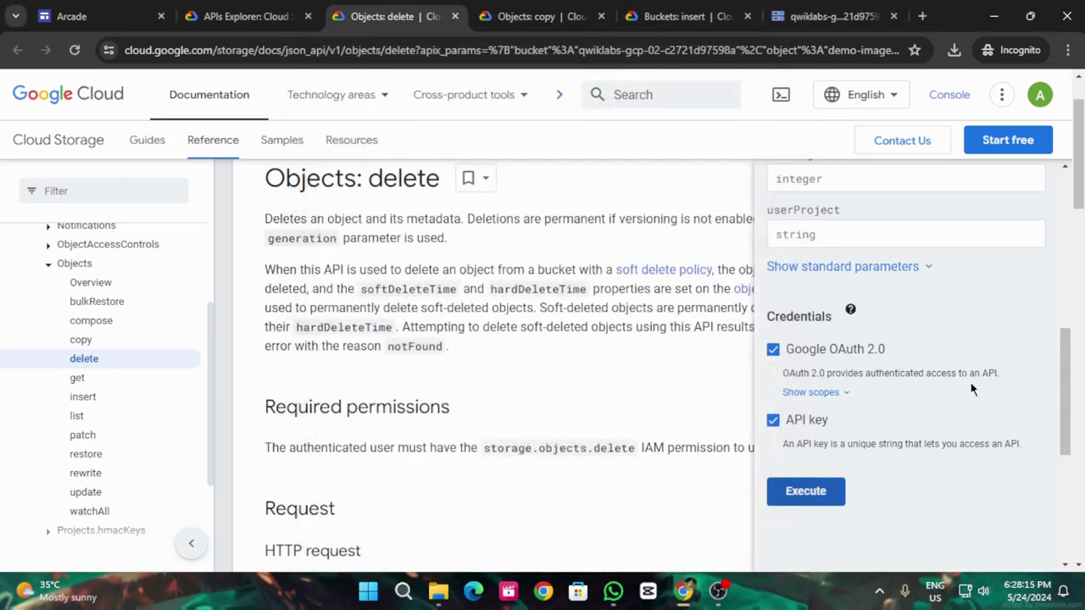
scroll(979, 407, down, 2)
scroll(975, 424, down, 2)
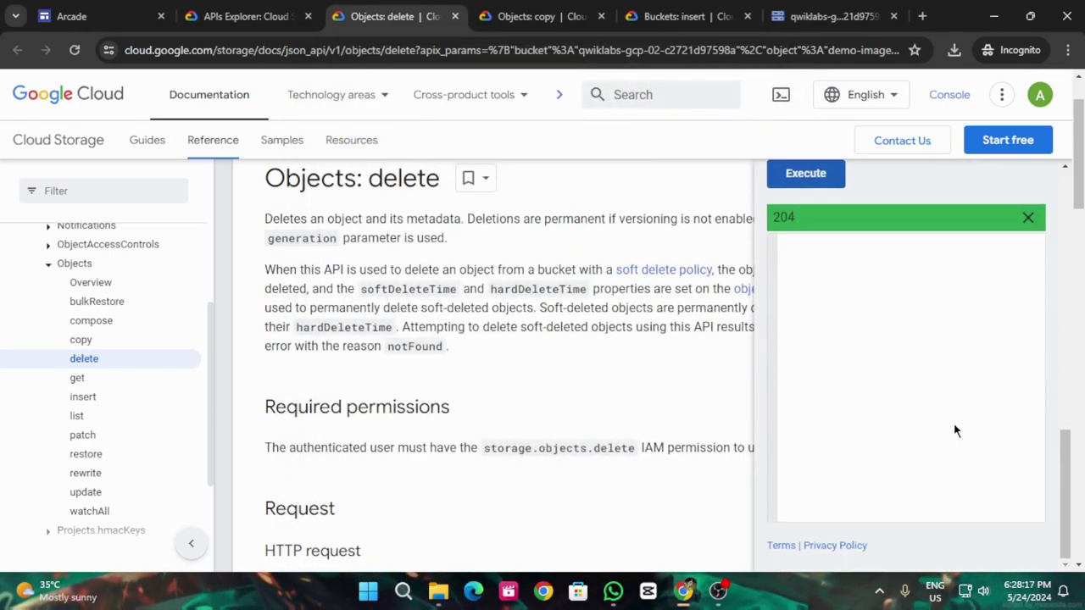
Step: Review the remaining lab instructions, from deleting the second image through Task 6 and the quiz to the closing section
click(246, 17)
scroll(498, 458, down, 10)
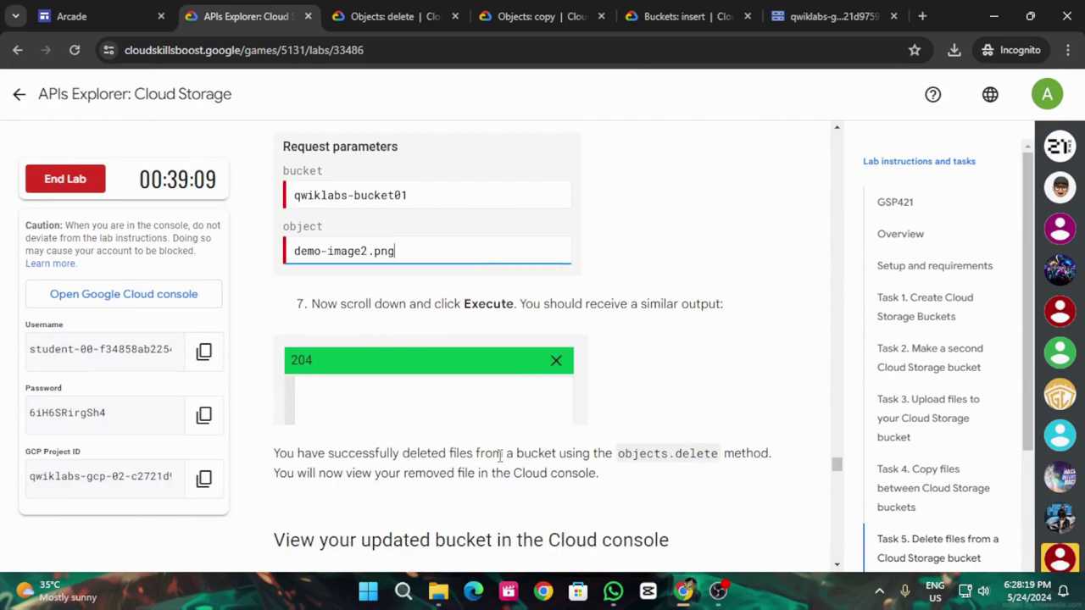
scroll(499, 456, down, 2)
scroll(500, 457, up, 2)
scroll(502, 460, down, 6)
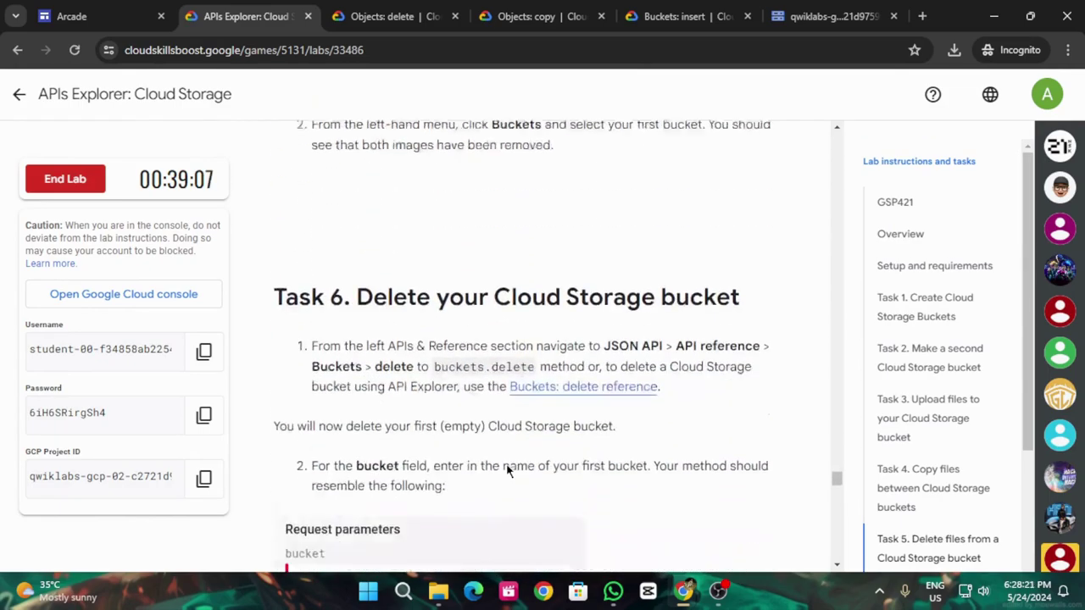
scroll(526, 490, down, 15)
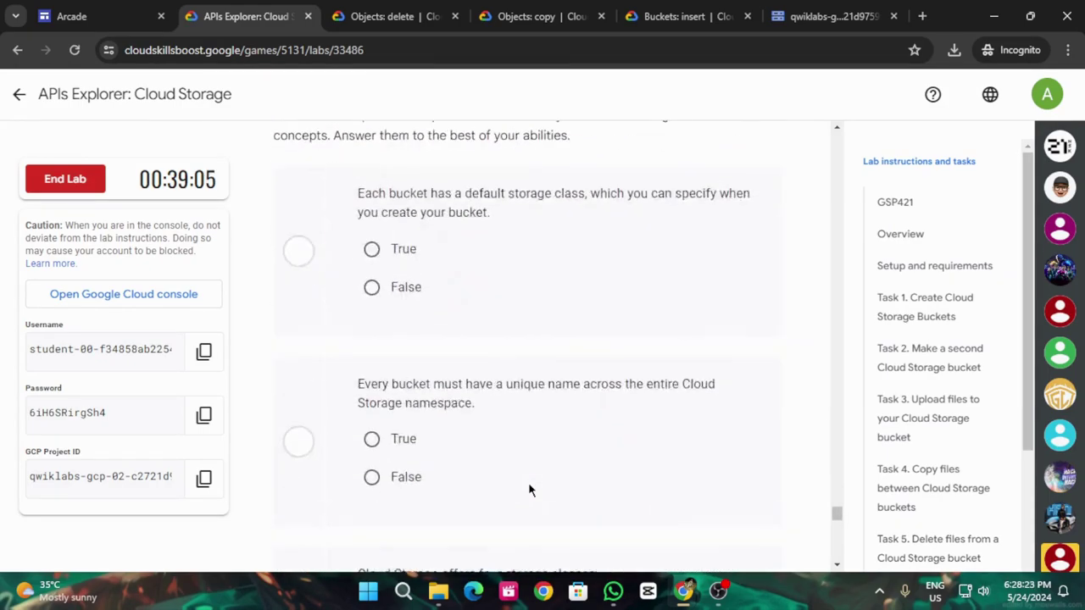
scroll(528, 490, down, 5)
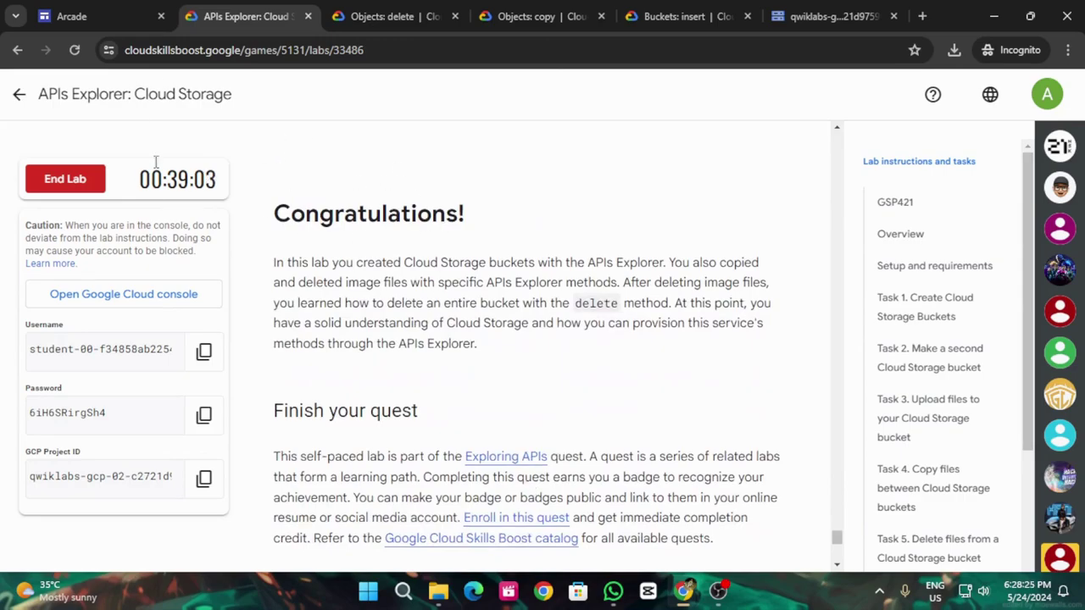
Step: Reopen the APIs Explorer: Cloud Storage lab from The Arcade Trivia May Week 4 module and end the lab
click(19, 94)
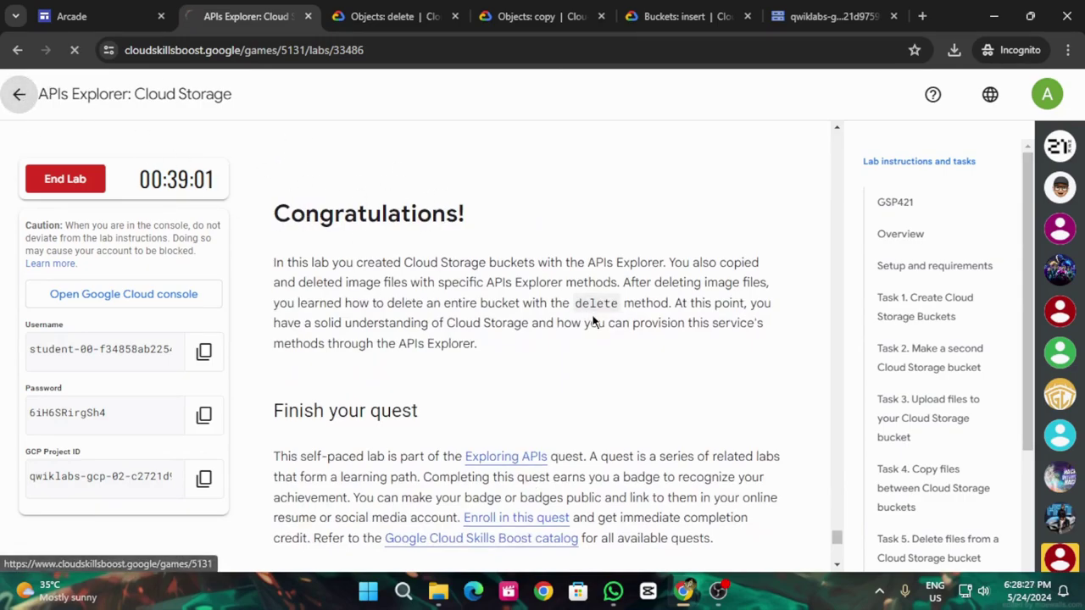
scroll(606, 325, down, 10)
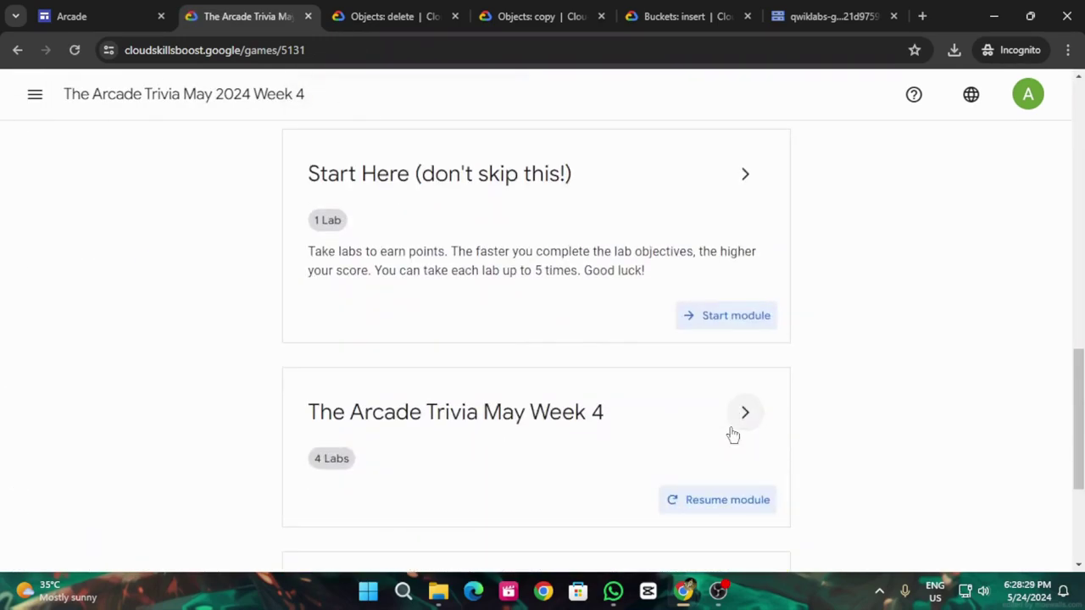
click(743, 415)
scroll(746, 424, down, 3)
click(441, 284)
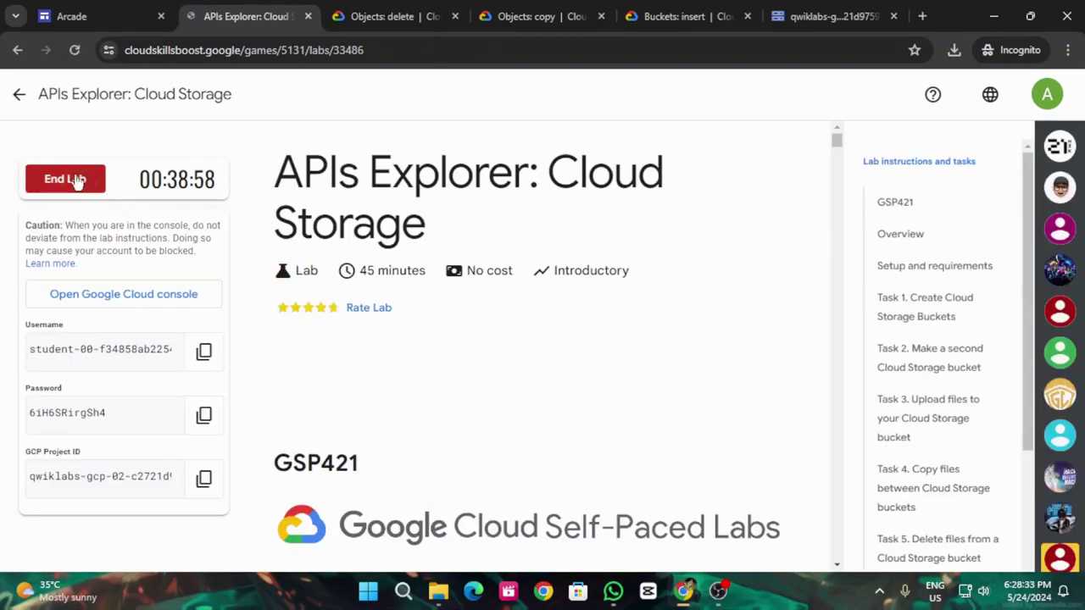
click(76, 179)
click(718, 383)
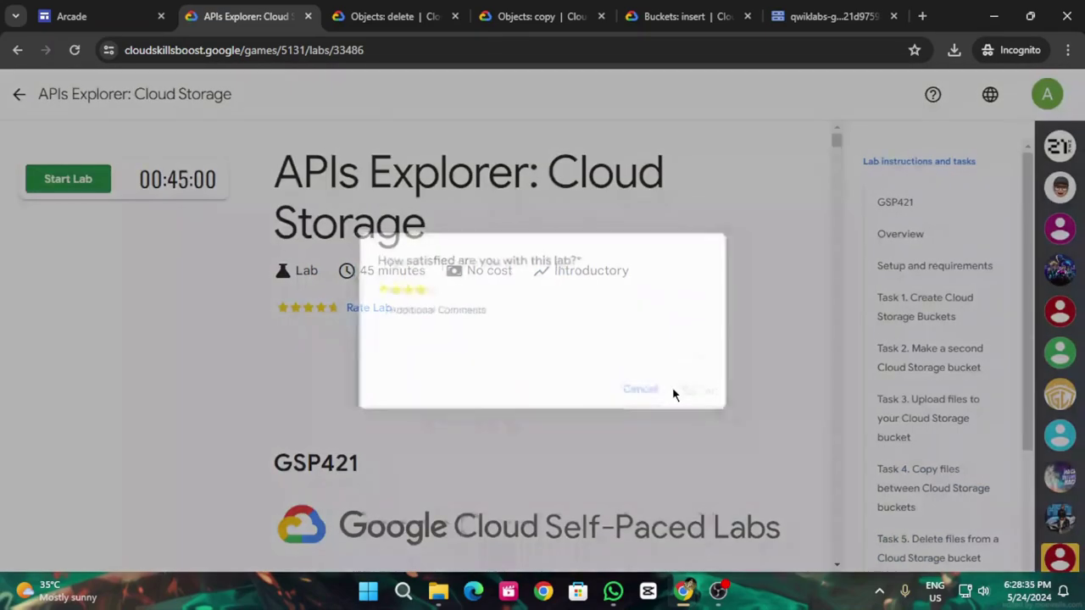